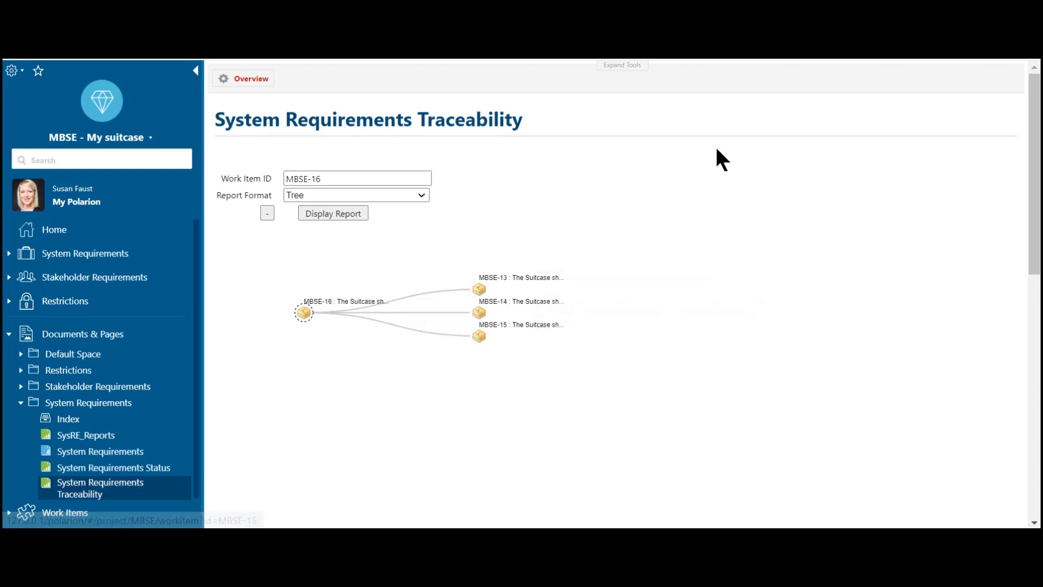
# - Leave the System Requirements Traceability report and return to the System Requirements start page
pyautogui.click(248, 82)
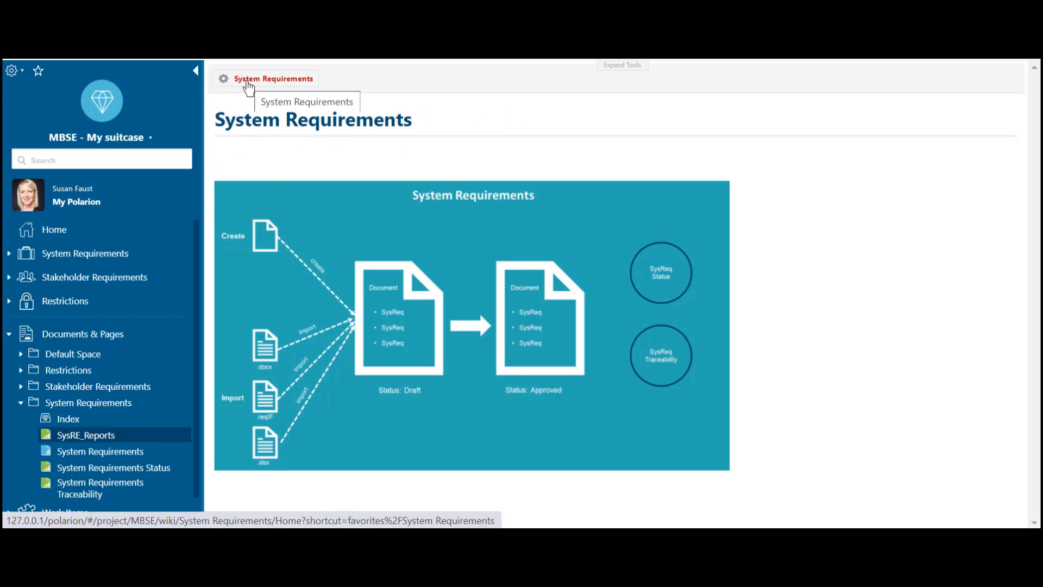
pyautogui.click(248, 81)
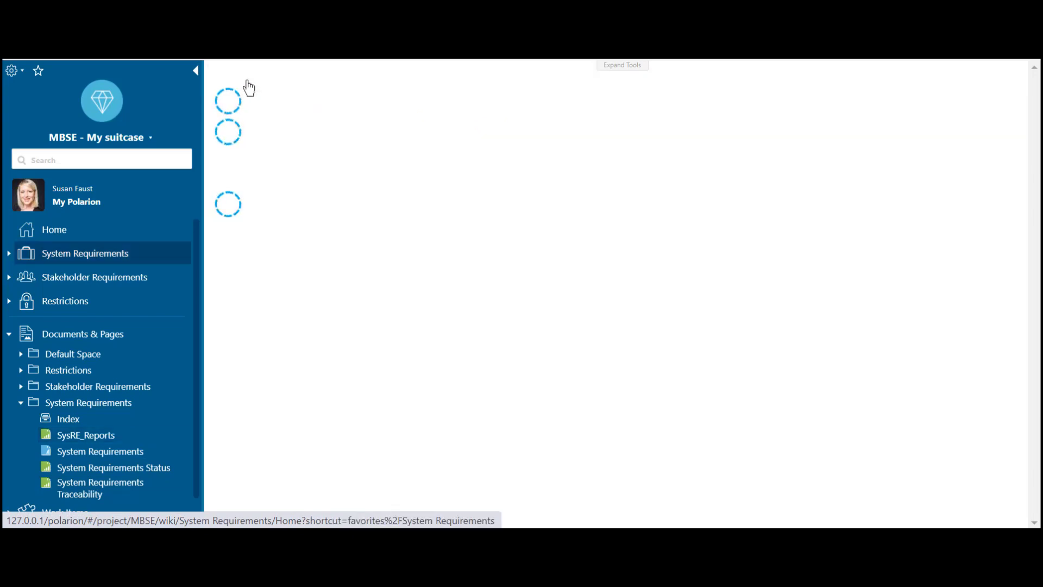
pyautogui.click(245, 81)
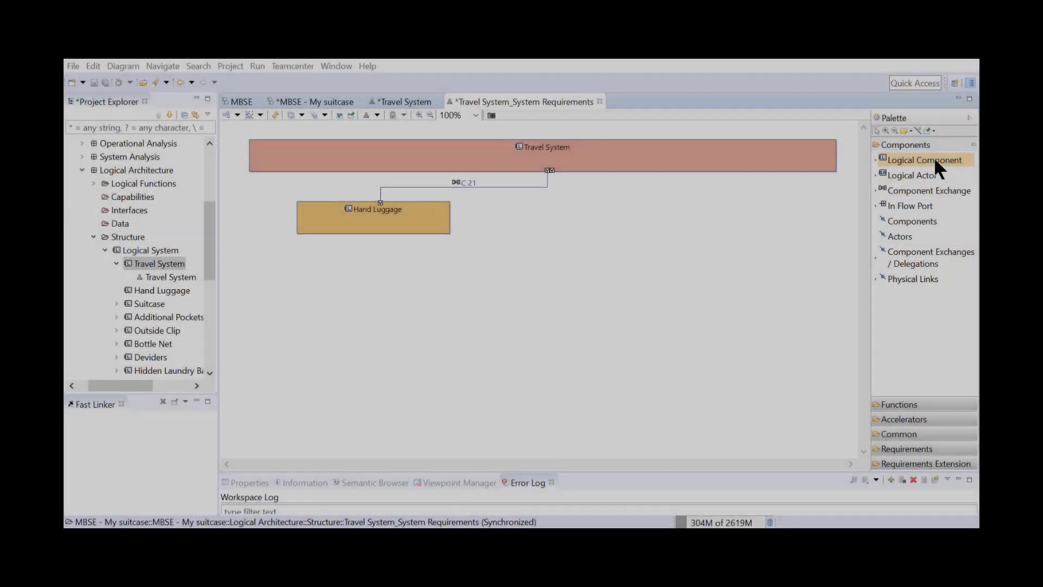
# - In Capella, add a logical component beside Hand Luggage below Travel System and name it Suitcase
pyautogui.click(934, 159)
pyautogui.click(670, 217)
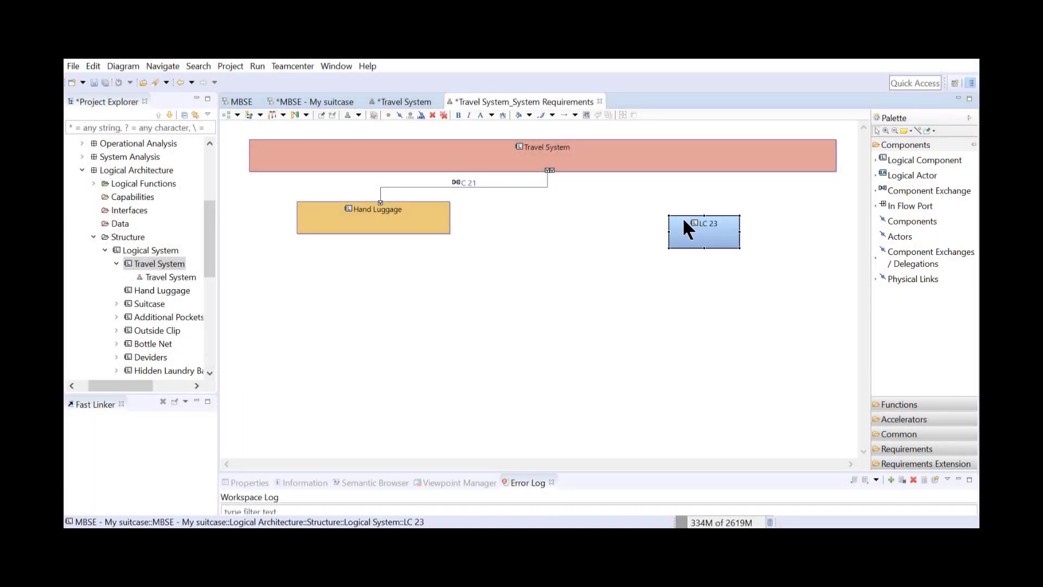
pyautogui.doubleClick(684, 220)
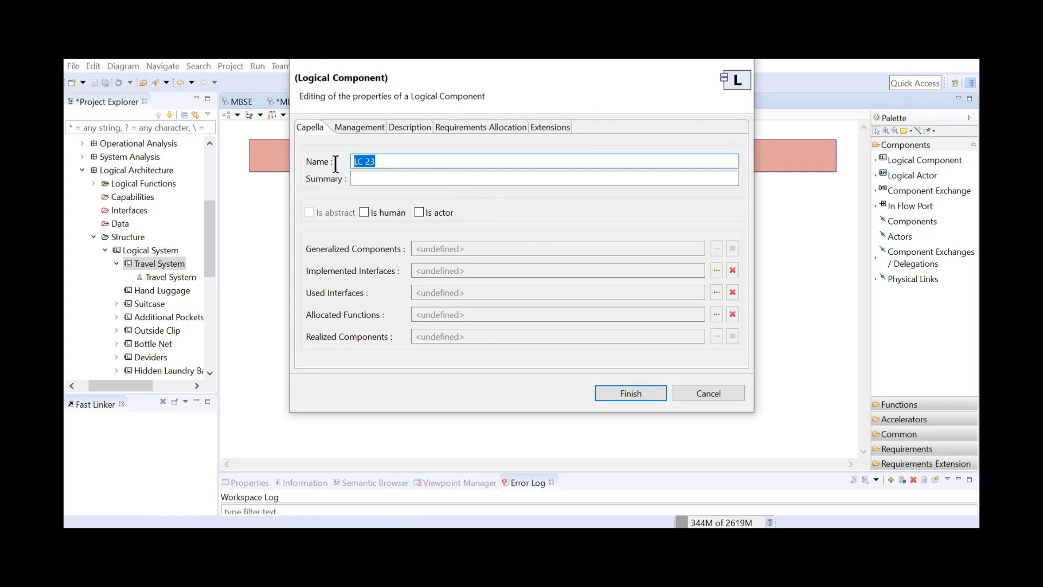
pyautogui.write('Suitcase')
pyautogui.click(647, 391)
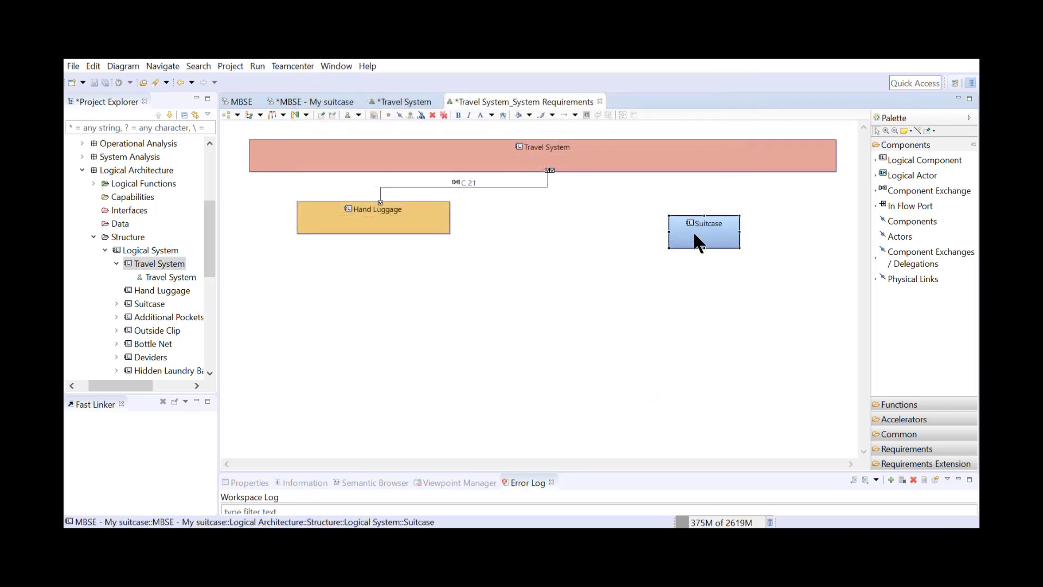
# - Fill the Suitcase component with orange, widen it and align it with the Hand Luggage component
pyautogui.rightClick(693, 230)
pyautogui.moveTo(716, 300)
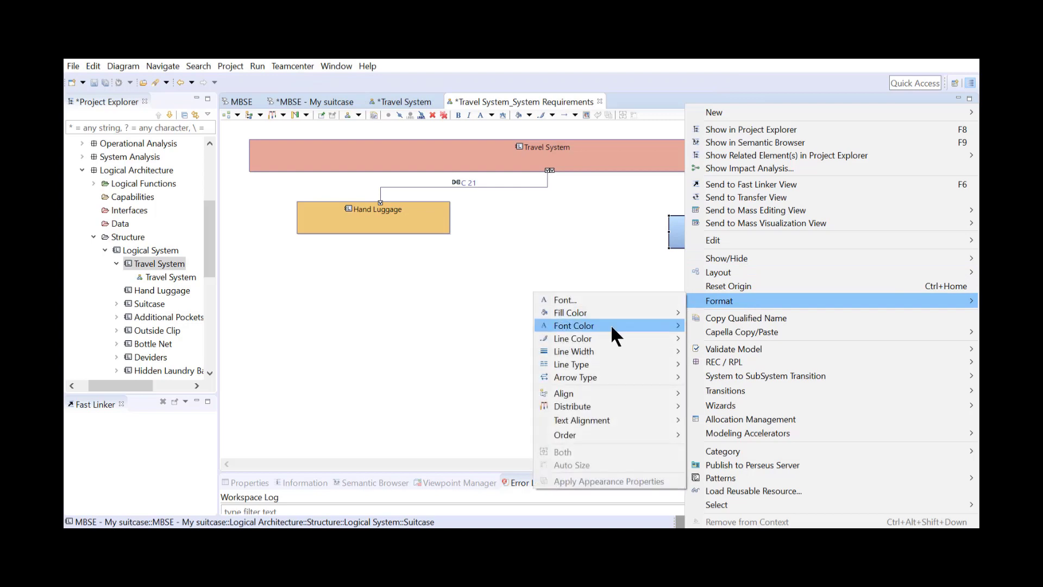
pyautogui.moveTo(605, 312)
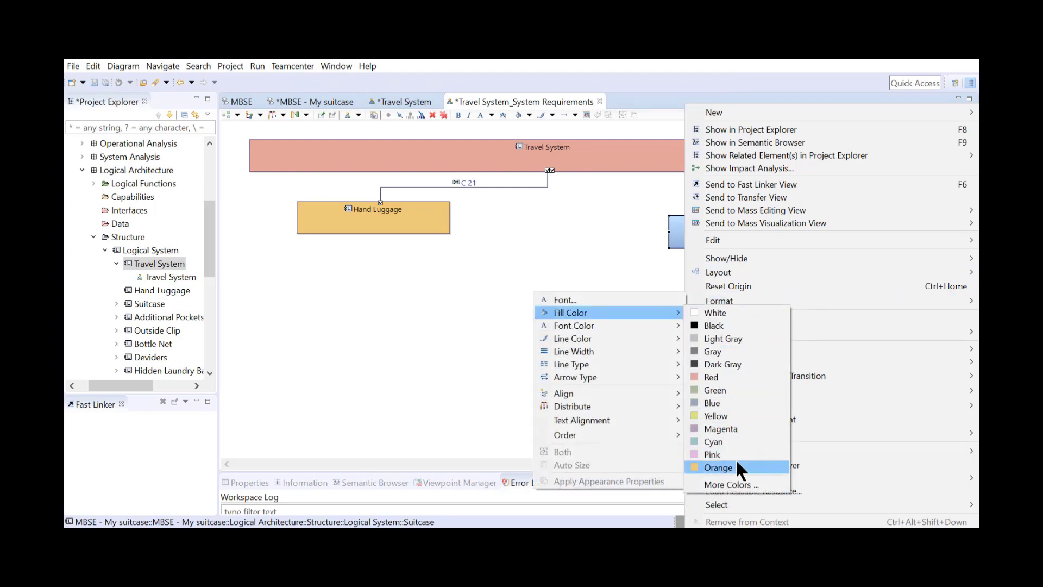
pyautogui.click(736, 468)
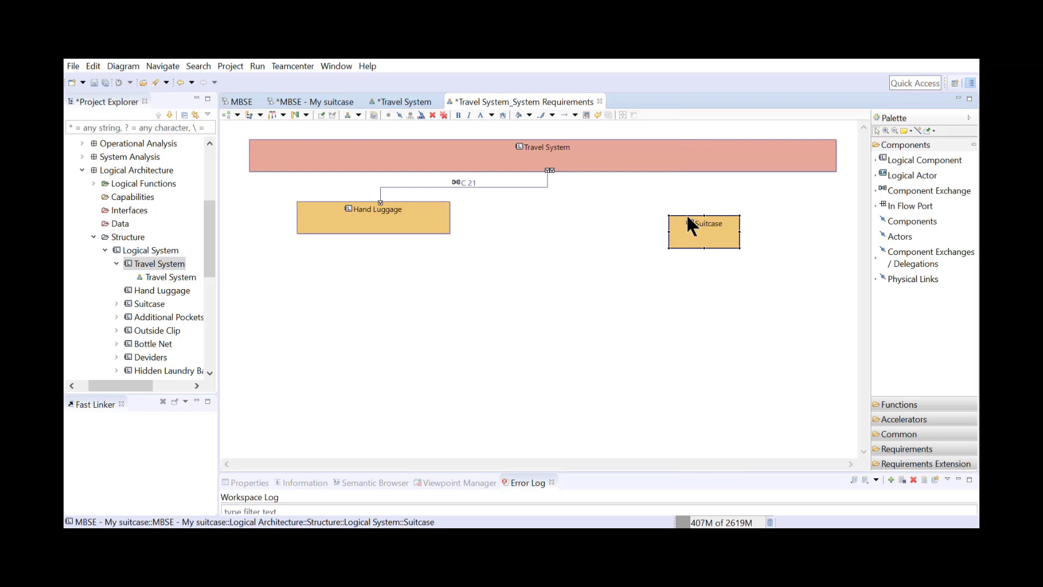
pyautogui.moveTo(686, 213); pyautogui.dragTo(788, 218)
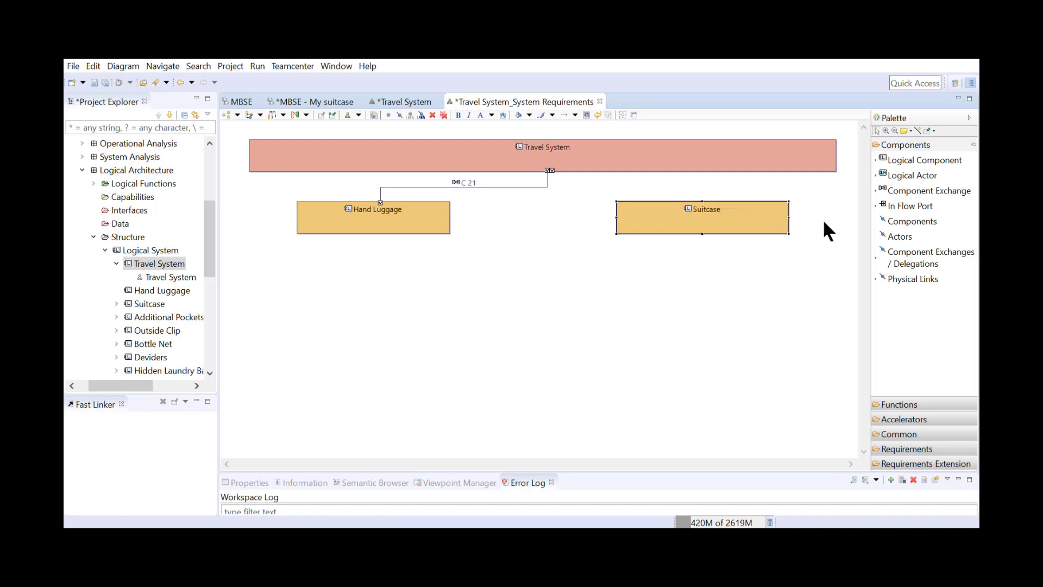
# - Create a component exchange from Travel System's free port to Suitcase and route its line like the Hand Luggage connection
pyautogui.click(929, 189)
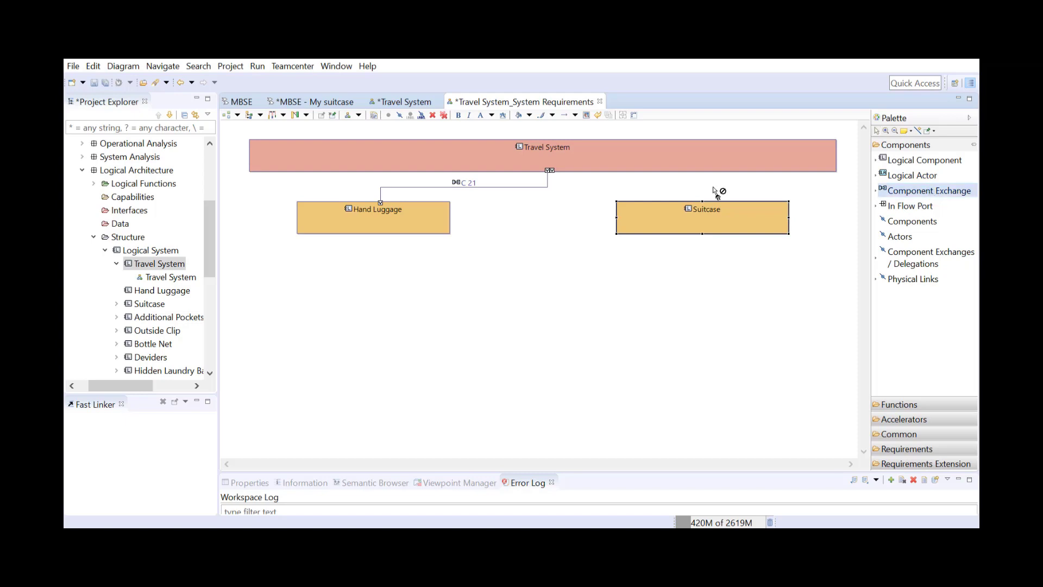
pyautogui.click(554, 168)
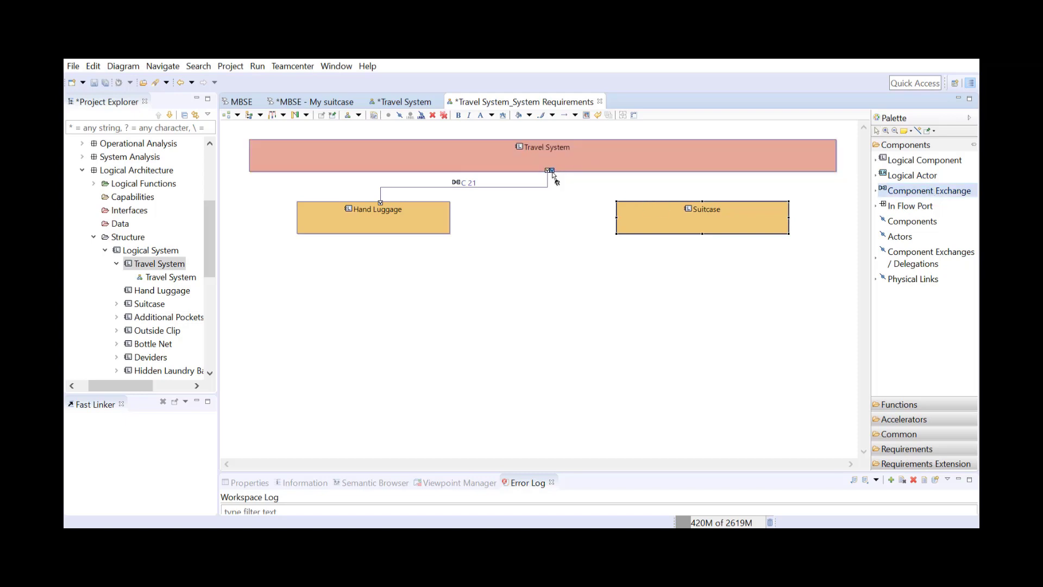
pyautogui.click(703, 203)
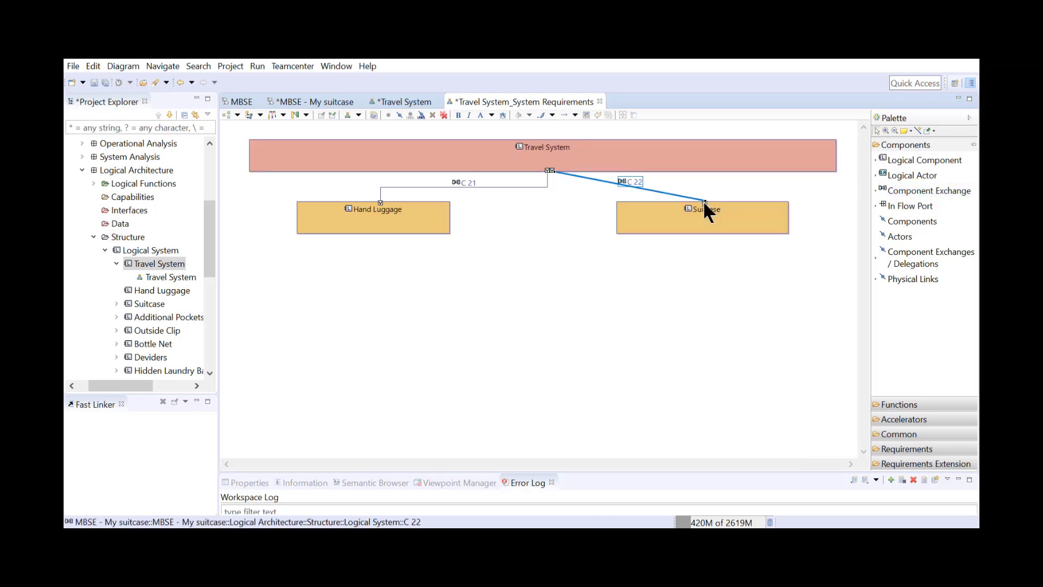
pyautogui.moveTo(574, 178); pyautogui.dragTo(554, 188)
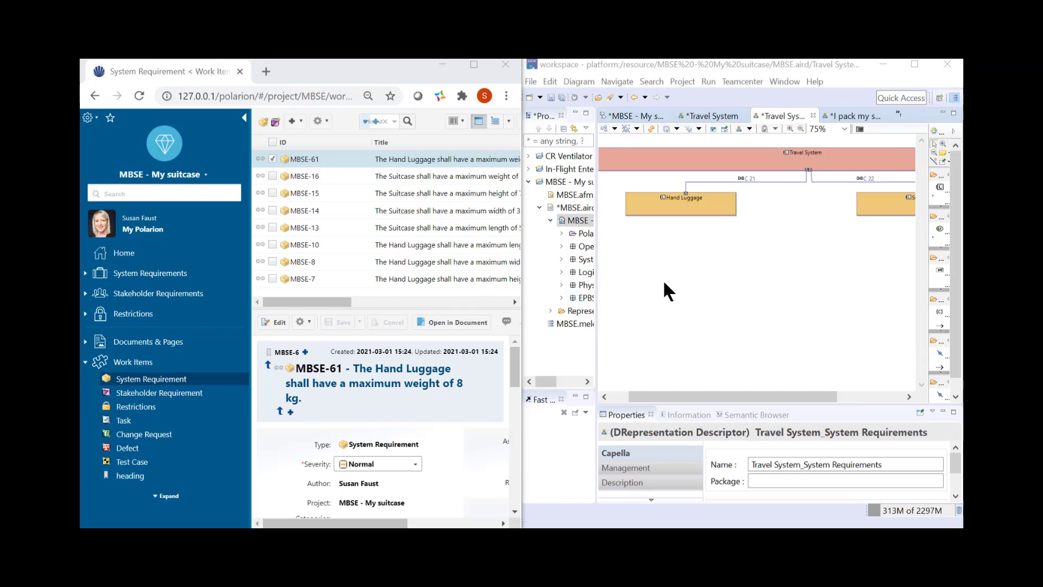
# - Link Polarion requirement MBSE-61 to the Hand Luggage component in the Capella diagram and reposition the requirement box
pyautogui.click(244, 119)
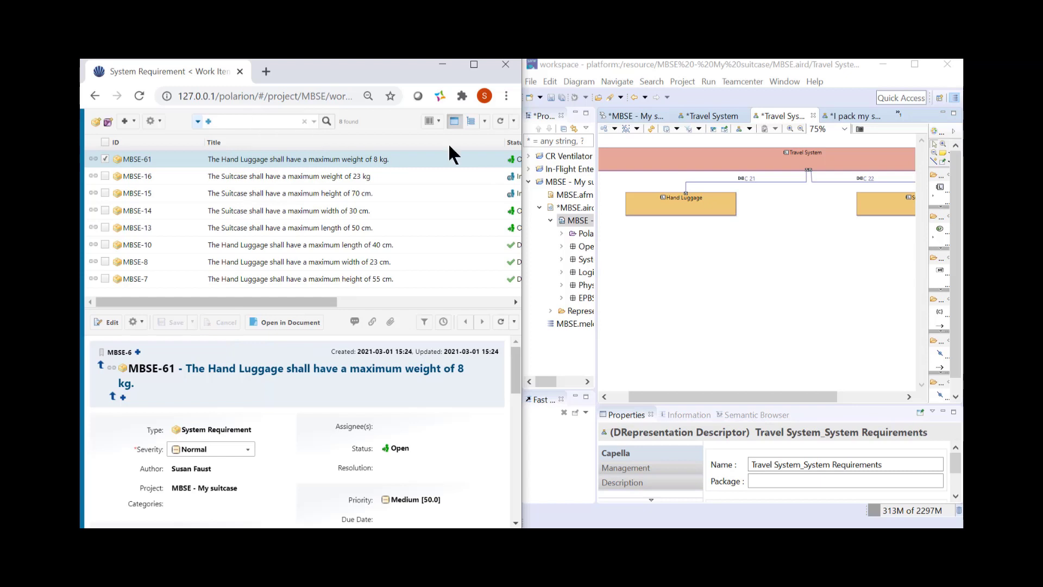
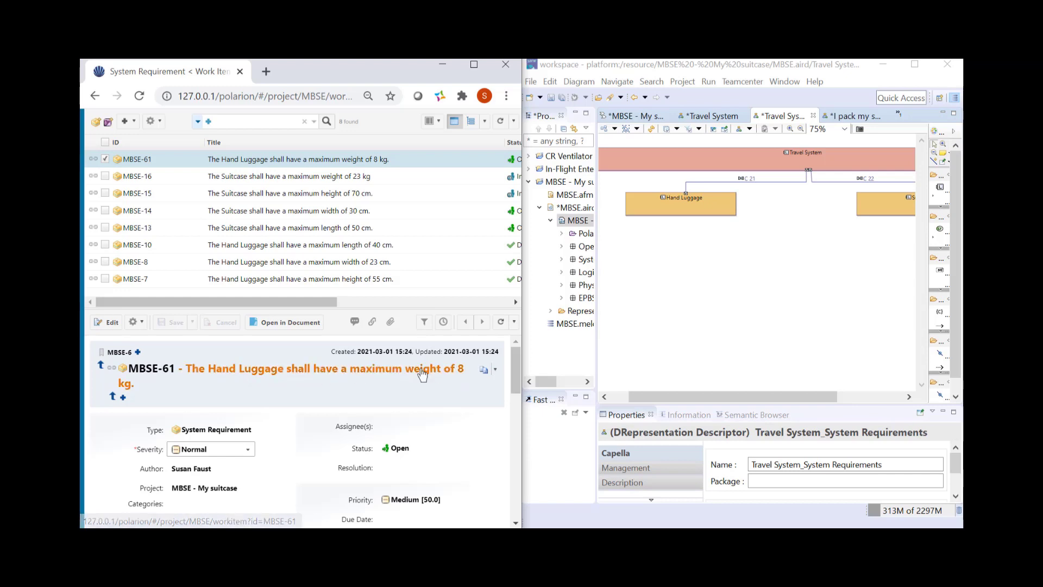
pyautogui.moveTo(147, 372); pyautogui.dragTo(651, 207)
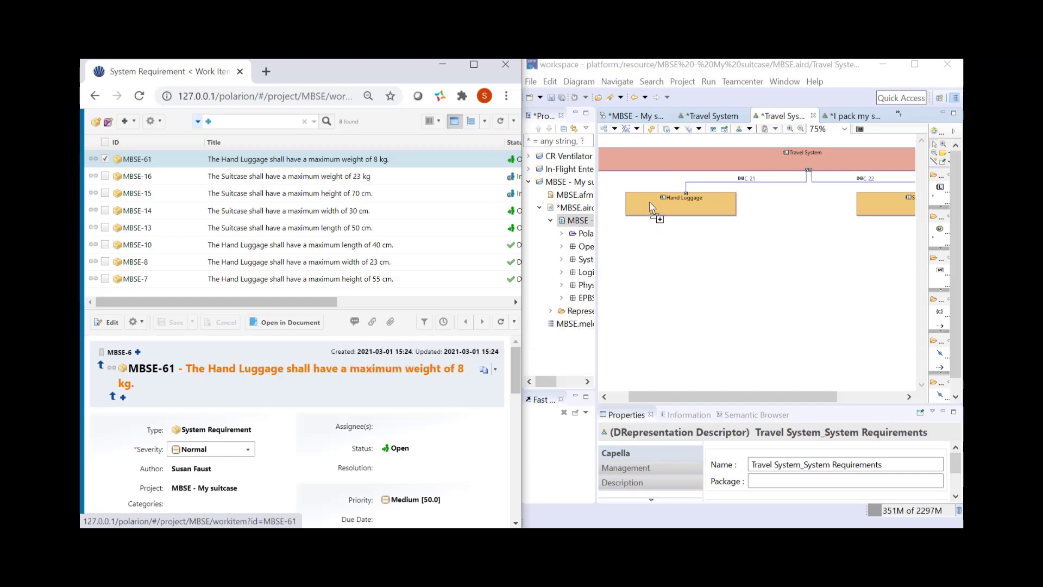
pyautogui.moveTo(802, 392); pyautogui.dragTo(733, 396)
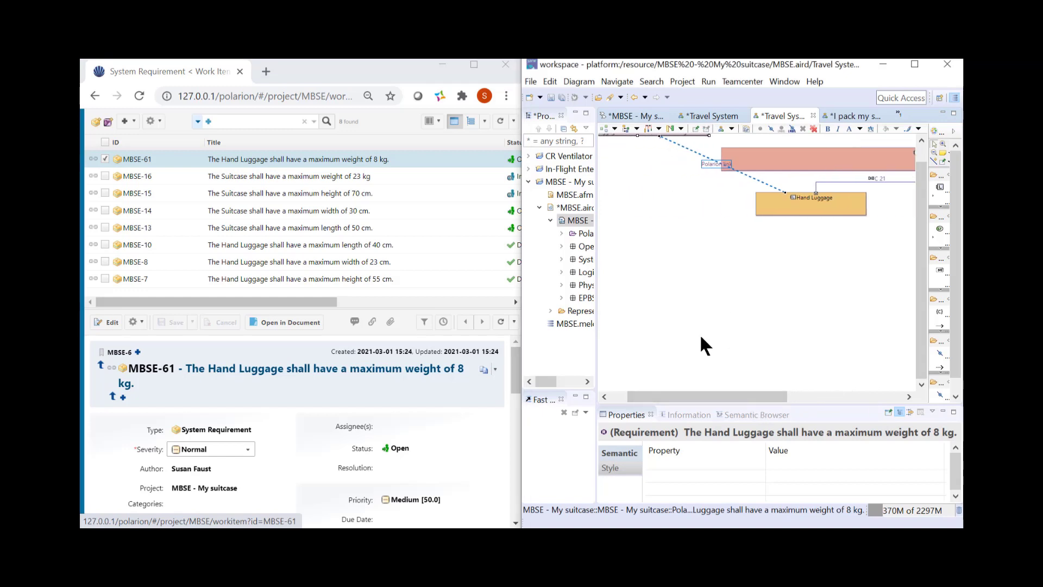
pyautogui.moveTo(925, 263); pyautogui.dragTo(923, 227)
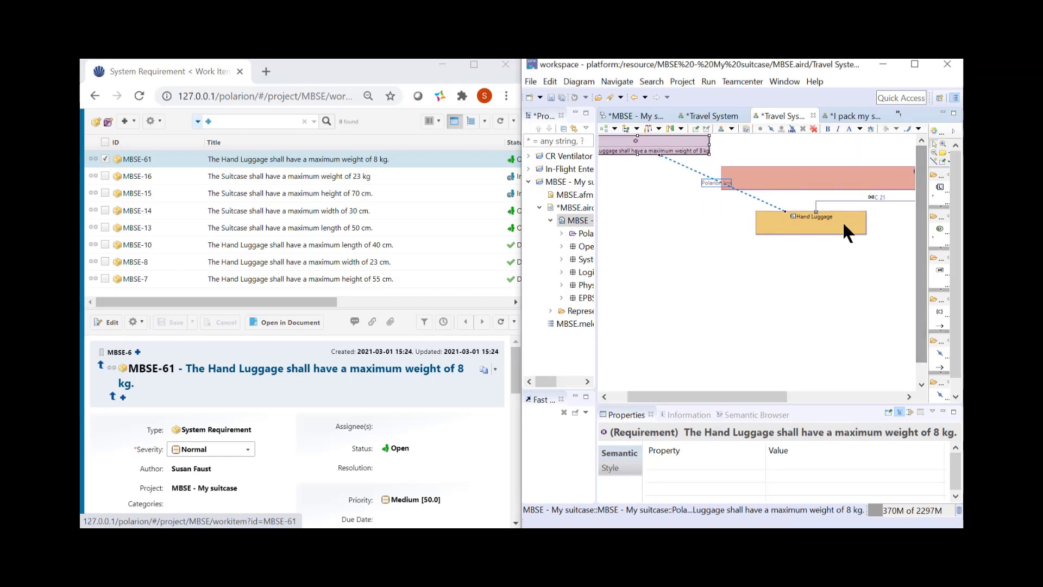
pyautogui.moveTo(650, 136); pyautogui.dragTo(722, 177)
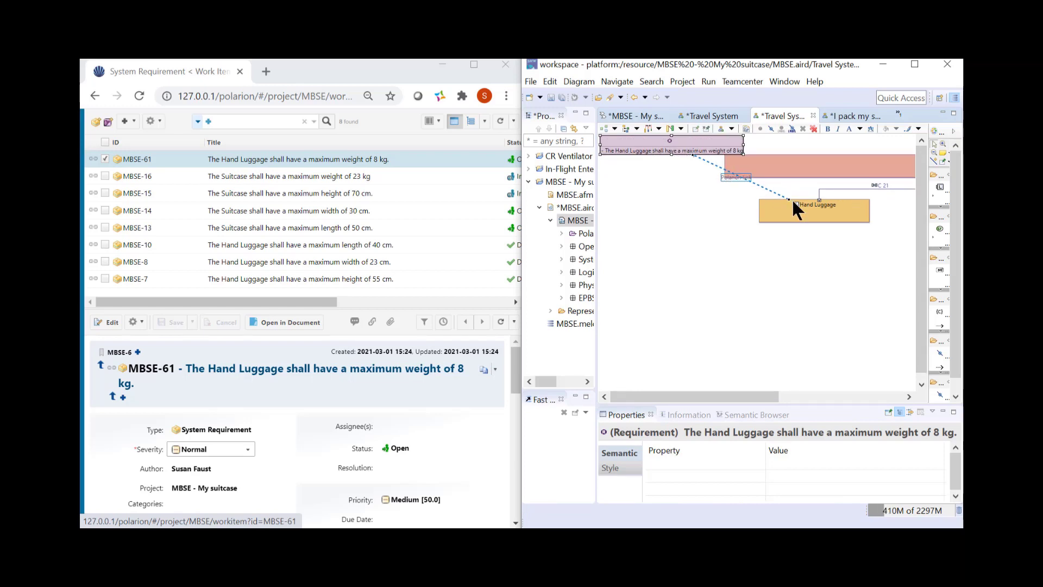
# - Link Polarion requirement MBSE-16 to the Suitcase component in the Capella diagram
pyautogui.moveTo(762, 392); pyautogui.dragTo(904, 383)
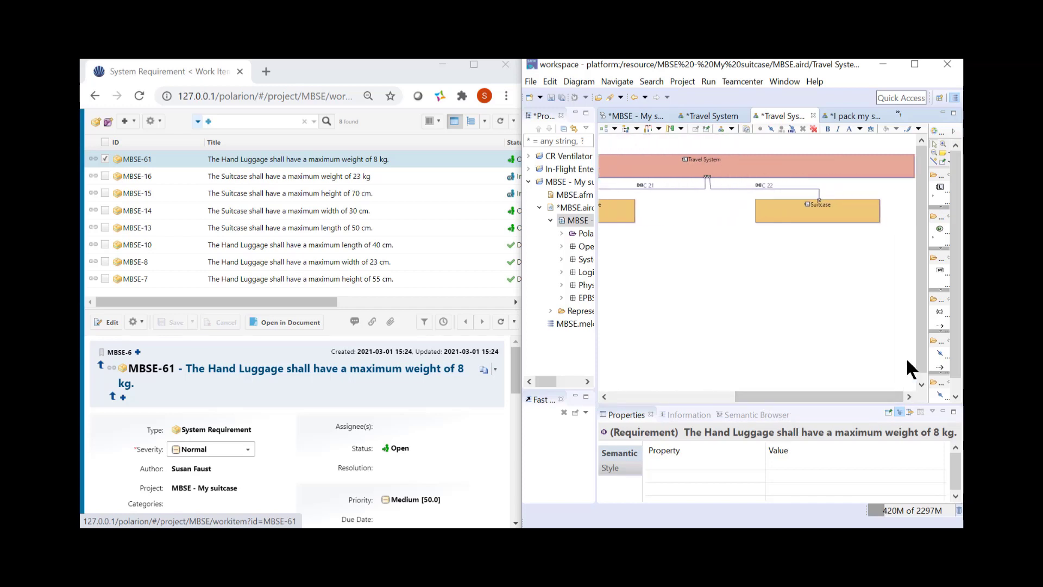
pyautogui.click(283, 175)
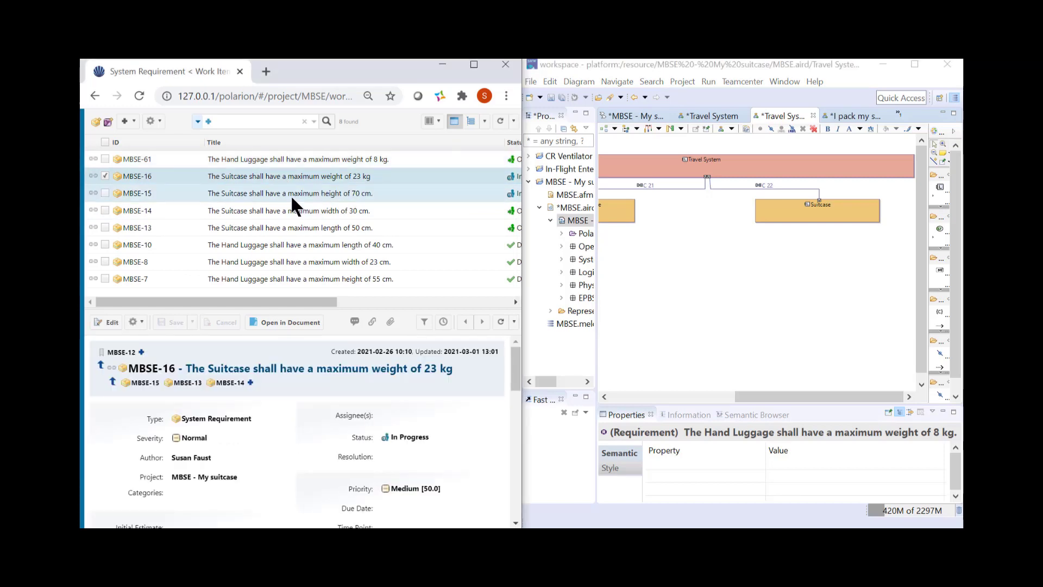
pyautogui.moveTo(144, 372); pyautogui.dragTo(843, 205)
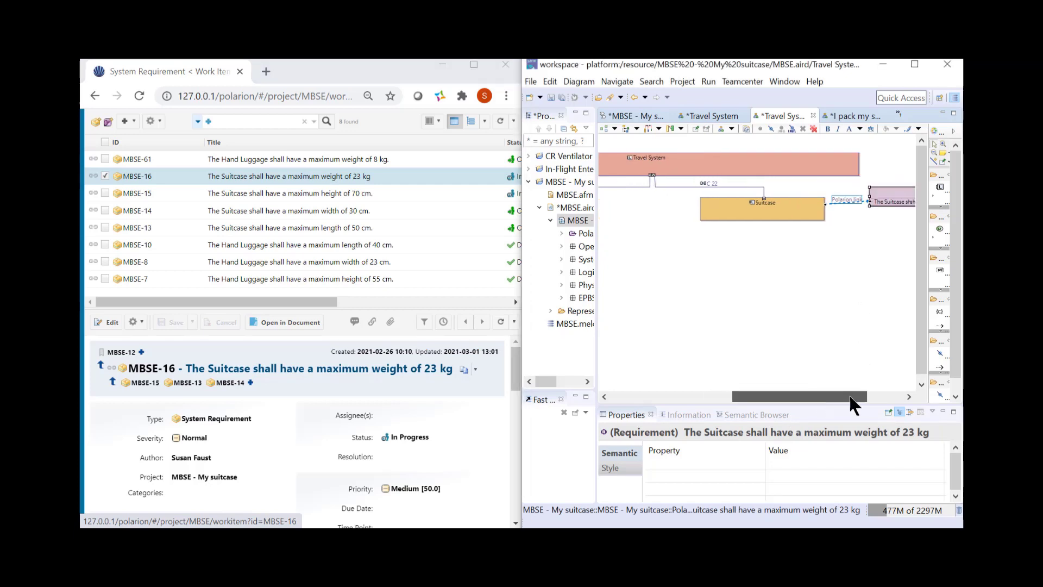
pyautogui.moveTo(850, 397); pyautogui.dragTo(888, 397)
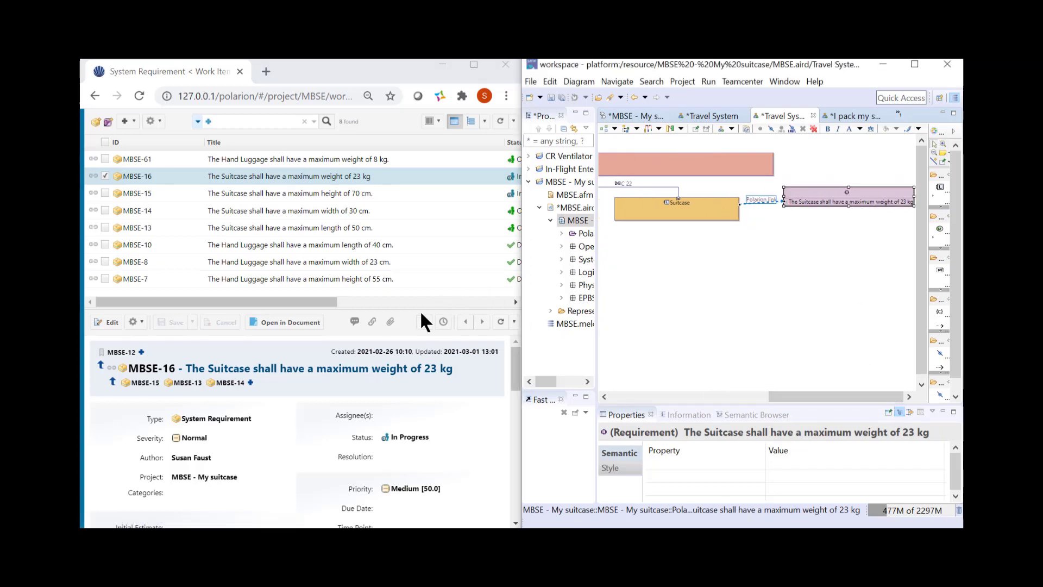
pyautogui.moveTo(812, 392); pyautogui.dragTo(721, 396)
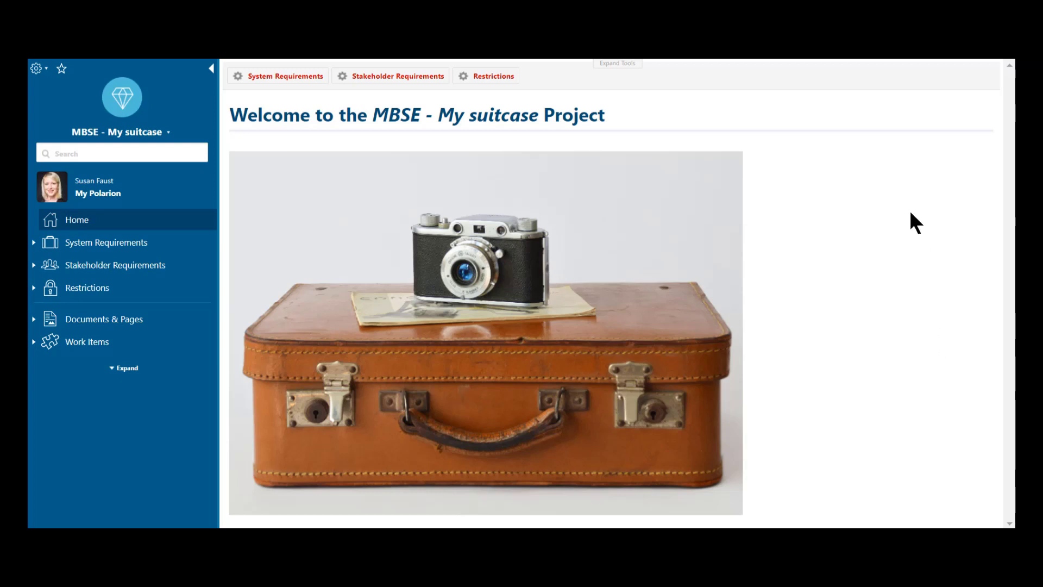
# - In Polarion, start a new work item of type Task from the Stakeholder Requirements process diagram
pyautogui.click(394, 77)
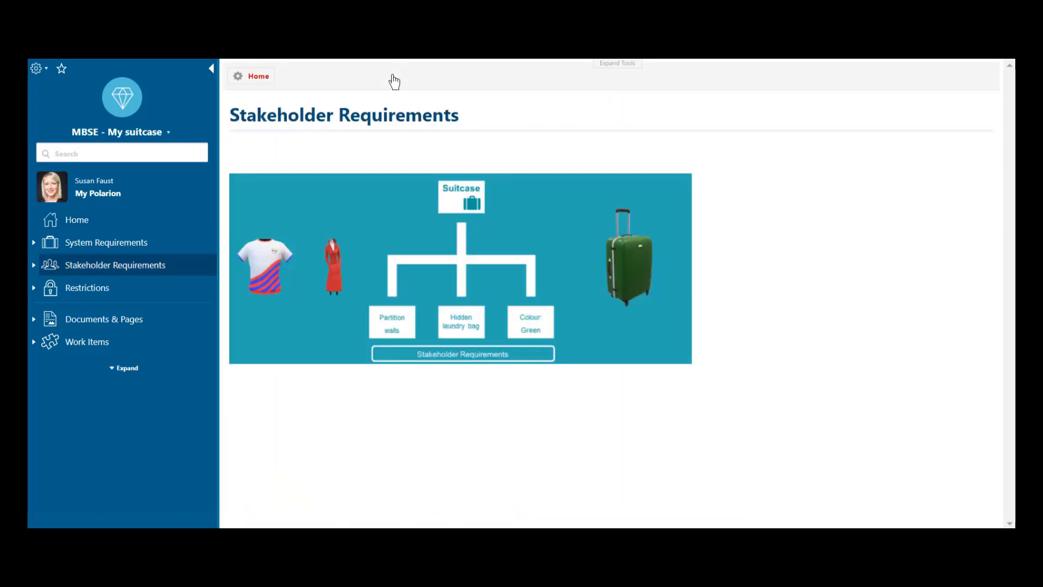
pyautogui.click(463, 280)
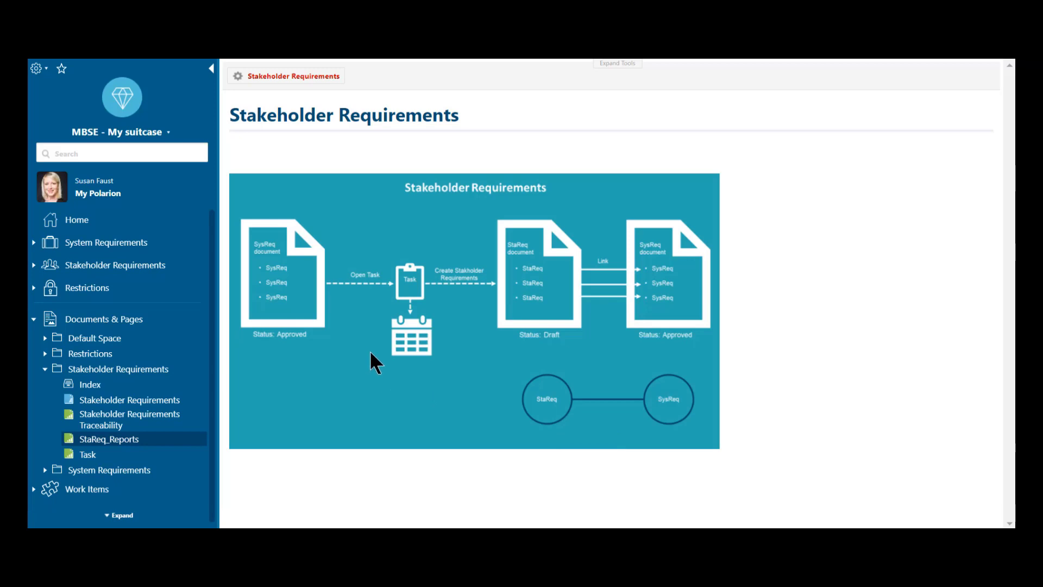
pyautogui.click(408, 283)
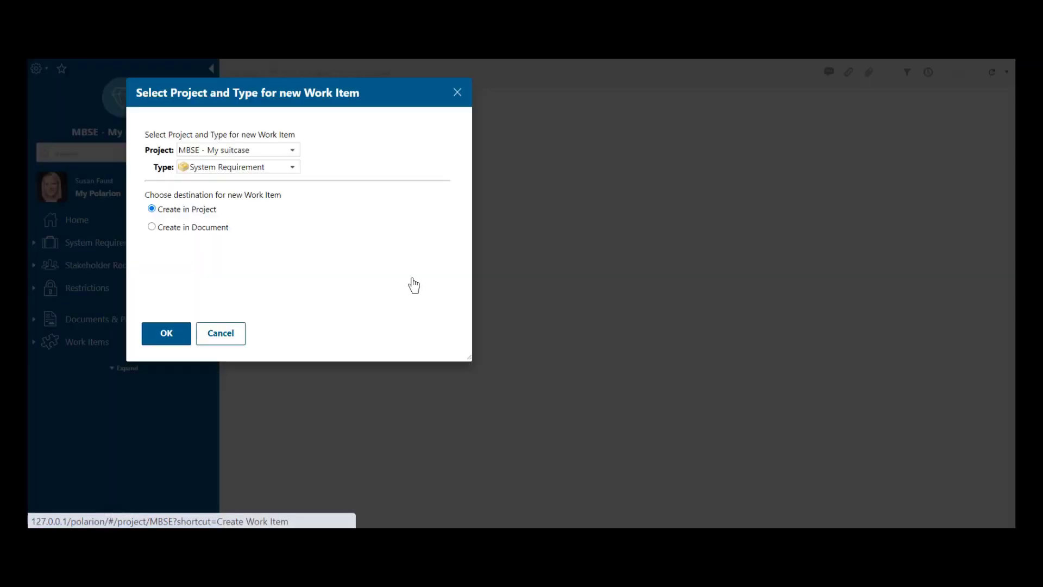
pyautogui.click(294, 169)
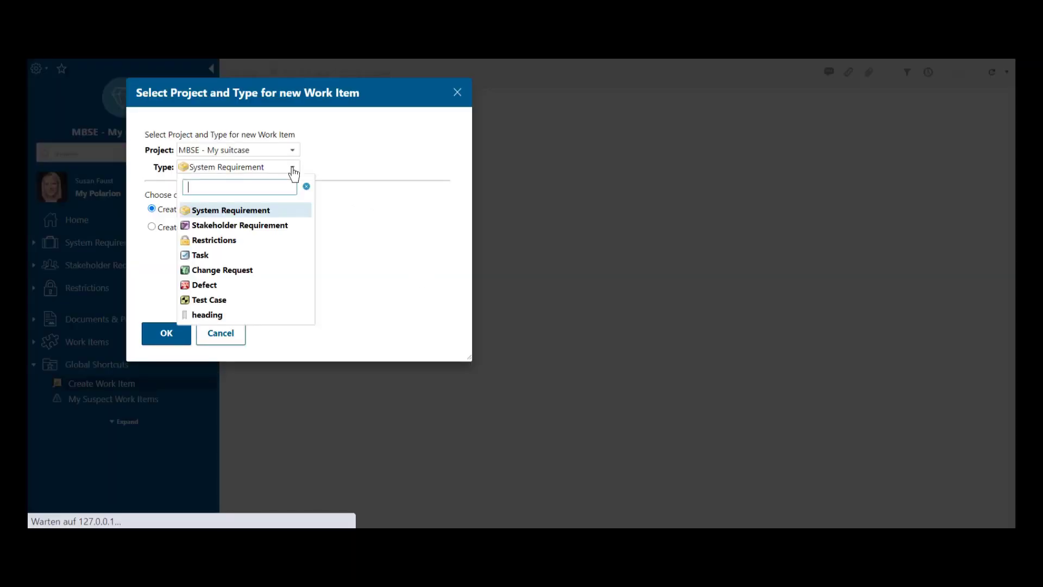
pyautogui.click(229, 255)
pyautogui.click(166, 333)
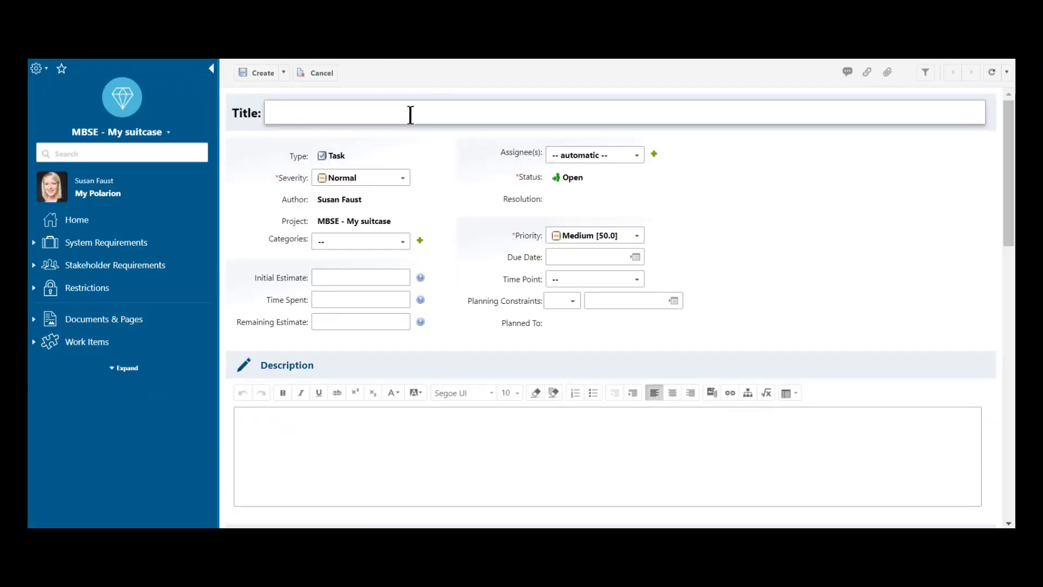
# - Title the task "Please add all stakeholder requirements"
pyautogui.click(410, 114)
pyautogui.write('Plea')
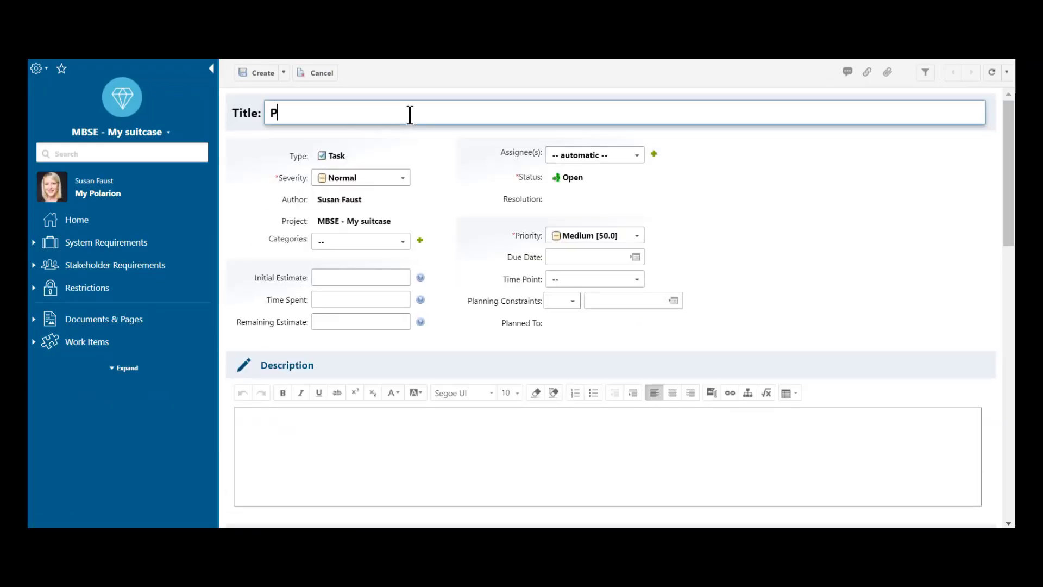
pyautogui.press('BackSpace')
pyautogui.write('ase add all stakeholder ')
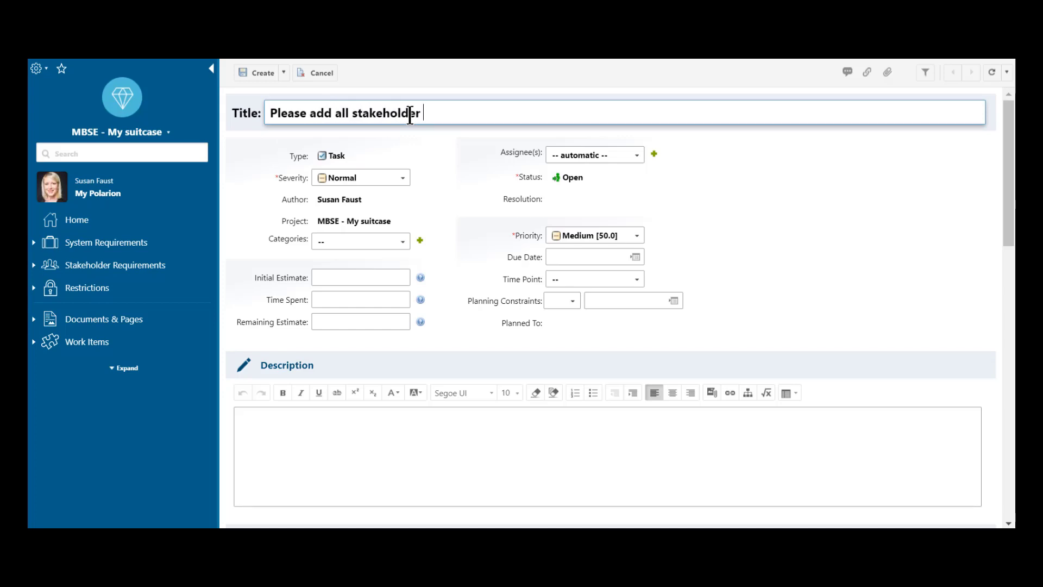
pyautogui.write('requiremnets')
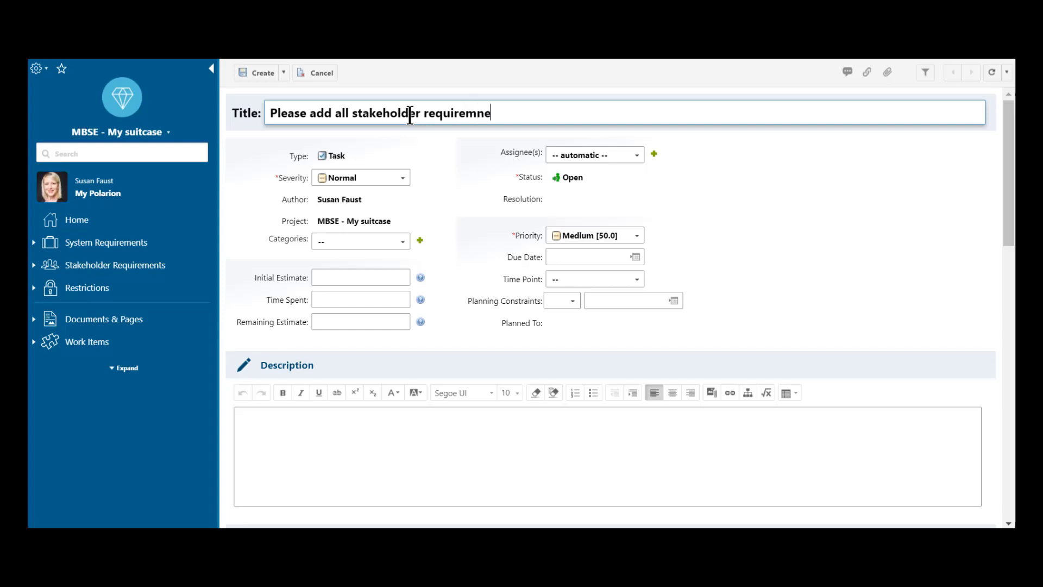
pyautogui.press('BackSpace')
pyautogui.press('BackSpace')
pyautogui.press('BackSpace')
pyautogui.press('BackSpace')
pyautogui.write('ents')
# - Assign the task to its author and to Travel Friend, and create the work item
pyautogui.click(636, 156)
pyautogui.click(598, 229)
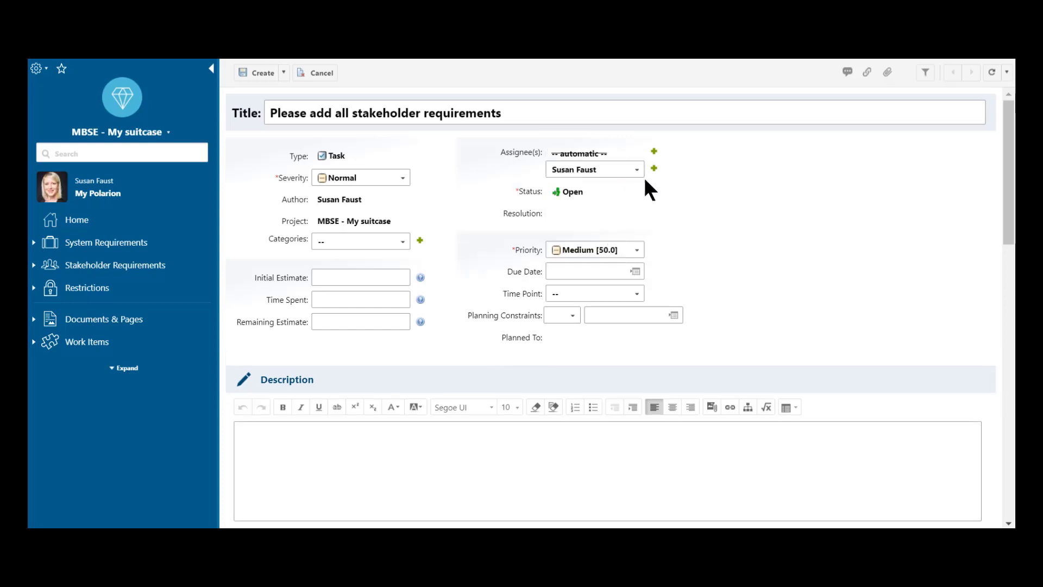
pyautogui.click(655, 172)
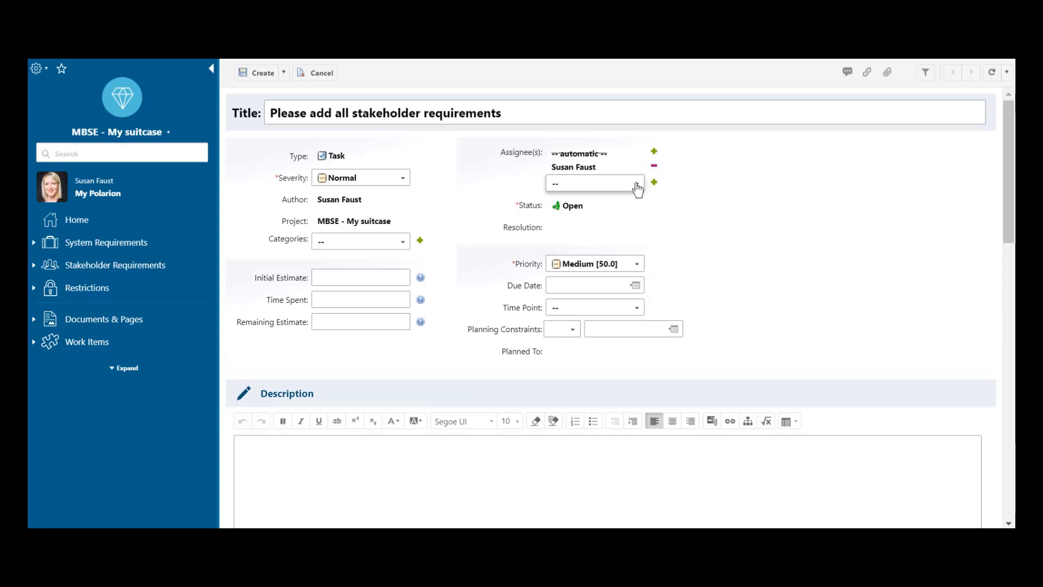
pyautogui.click(637, 184)
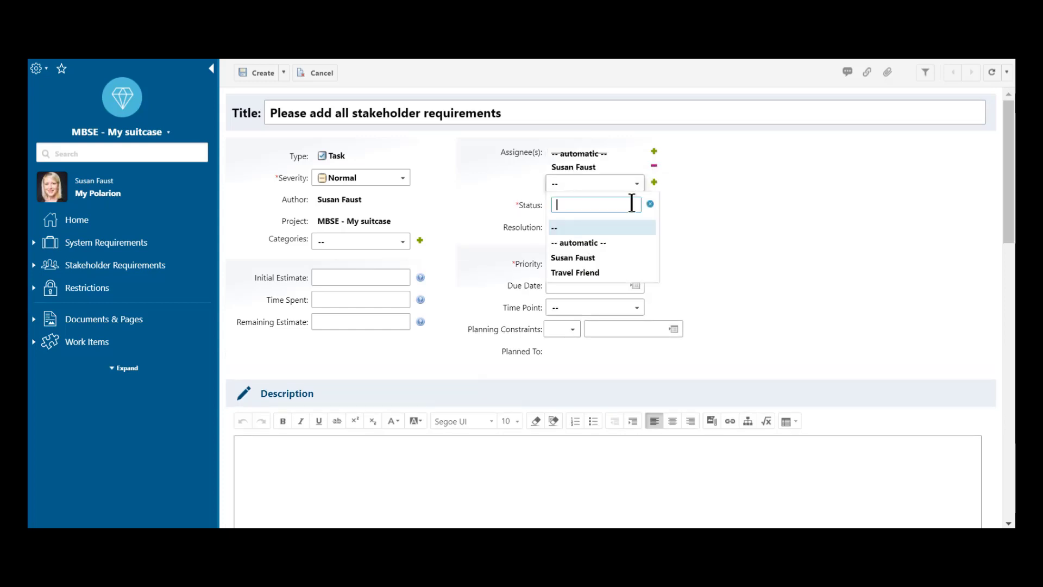
pyautogui.click(613, 270)
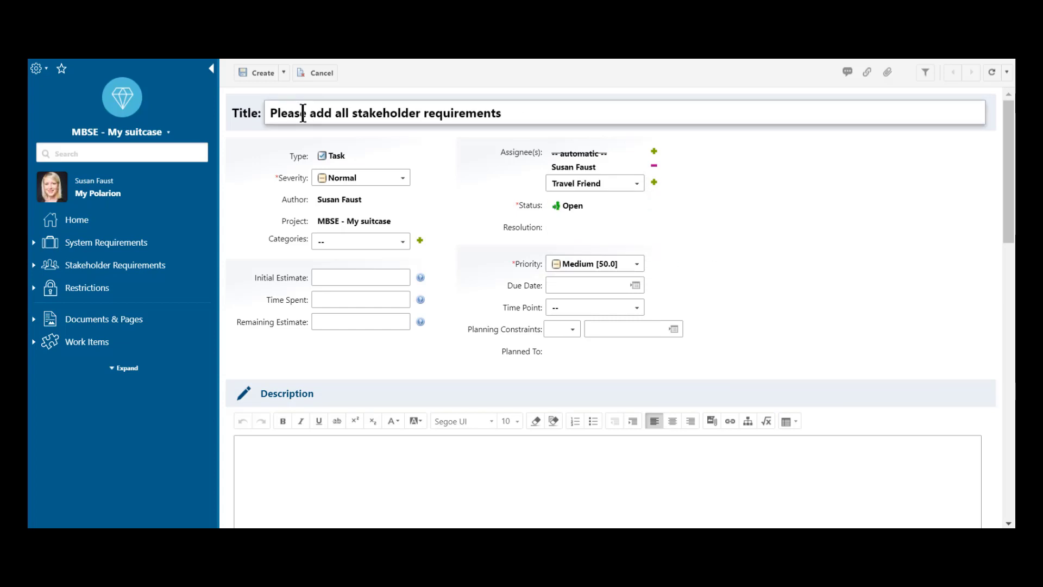
pyautogui.click(261, 76)
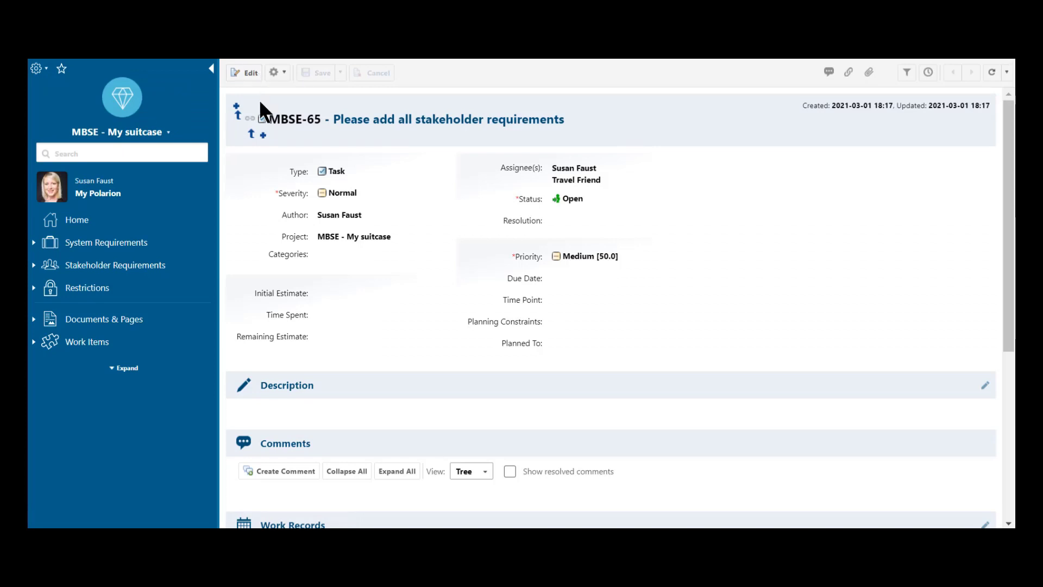
# - On the Stakeholder Requirements Task board, move the task "Please add all stakeholder requirements" from Open to In Progress
pyautogui.click(34, 266)
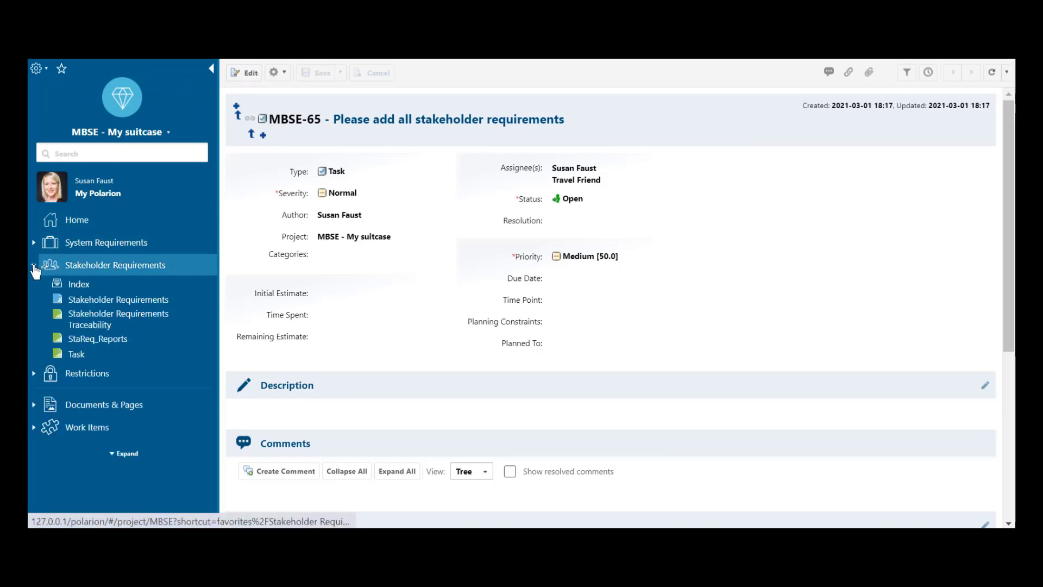
pyautogui.click(75, 356)
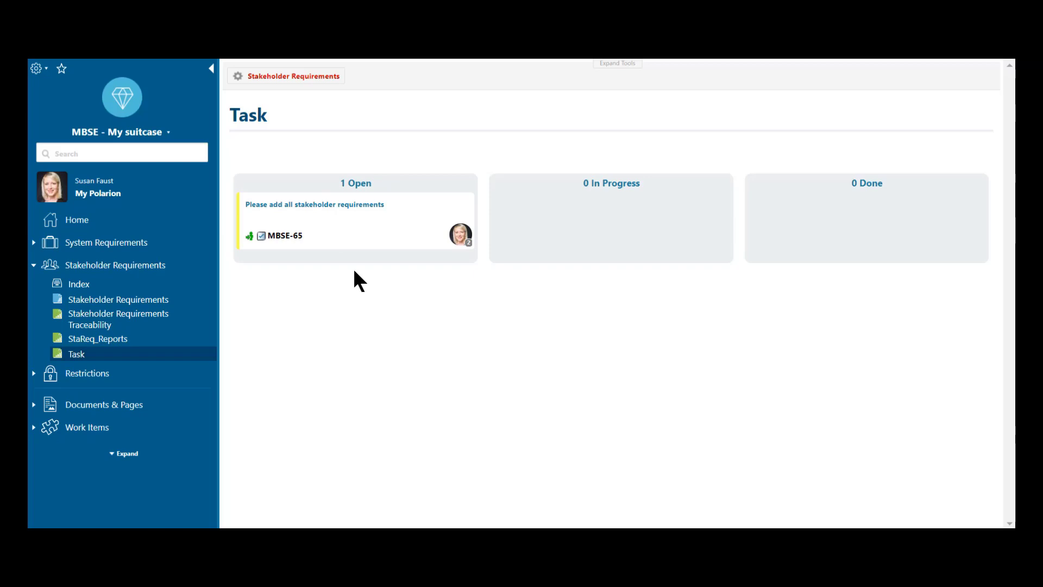
pyautogui.moveTo(355, 224); pyautogui.dragTo(613, 225)
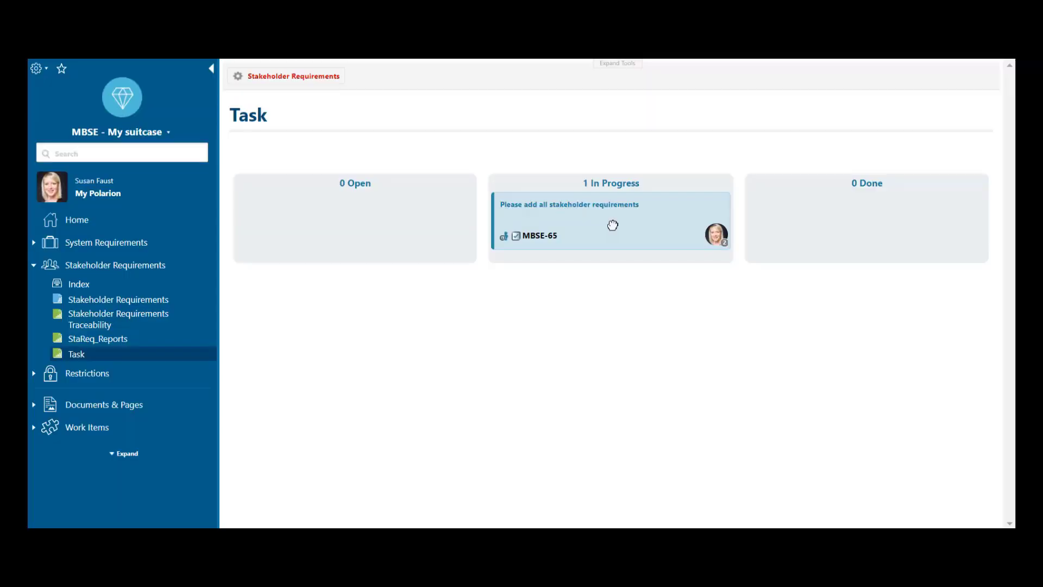
# - Open the Stakeholder Requirements document from the process diagram and go through it to the end of section 2.1
pyautogui.click(279, 80)
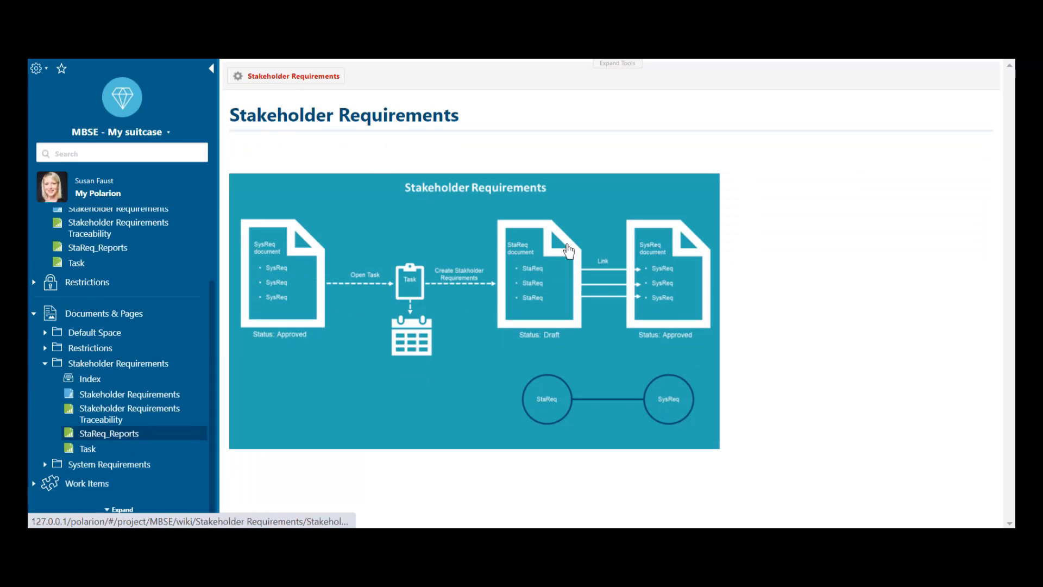
pyautogui.click(537, 282)
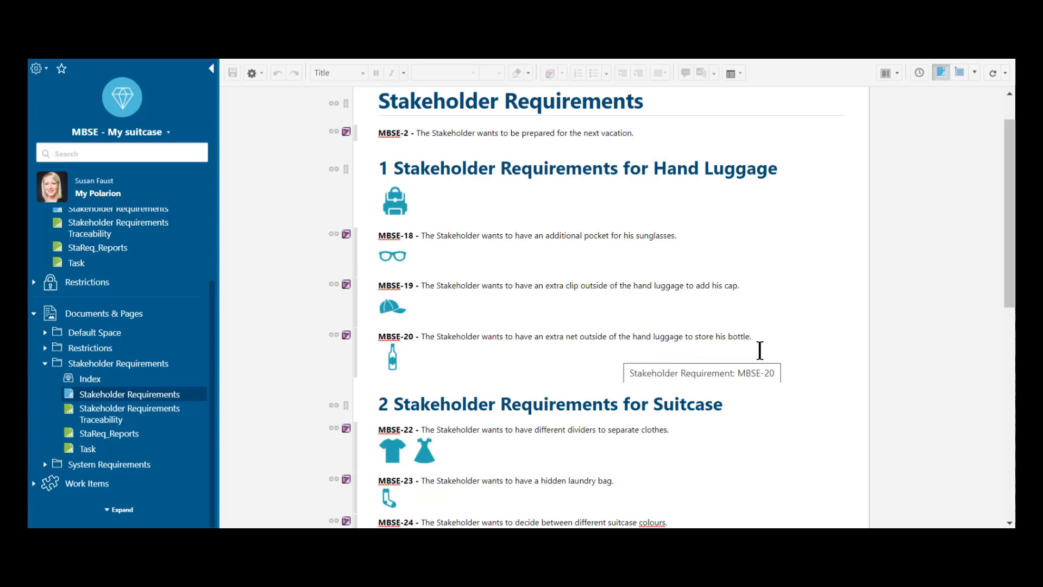
pyautogui.scroll(-2, 832, 363)
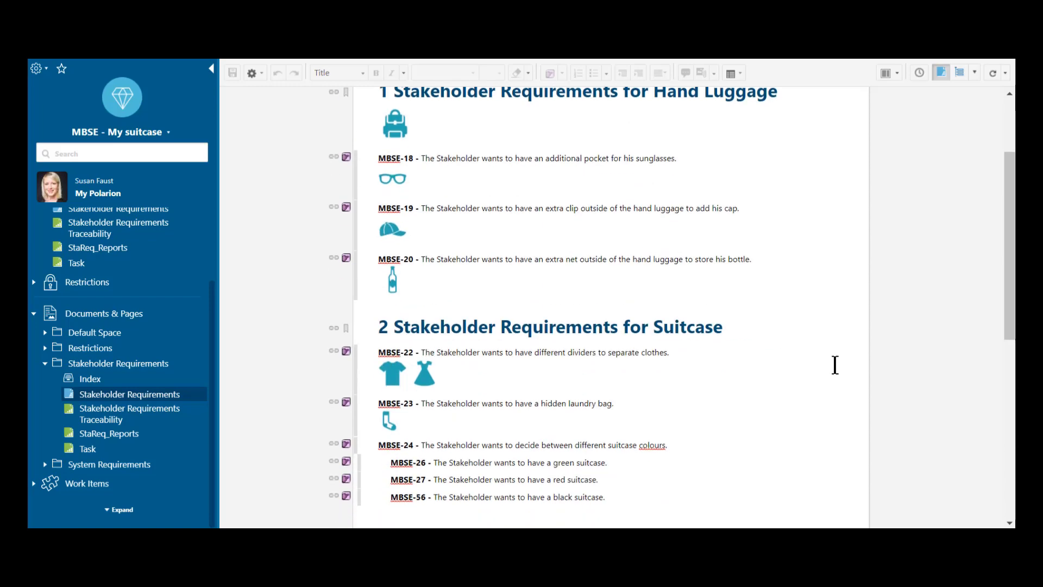
pyautogui.scroll(-2, 835, 364)
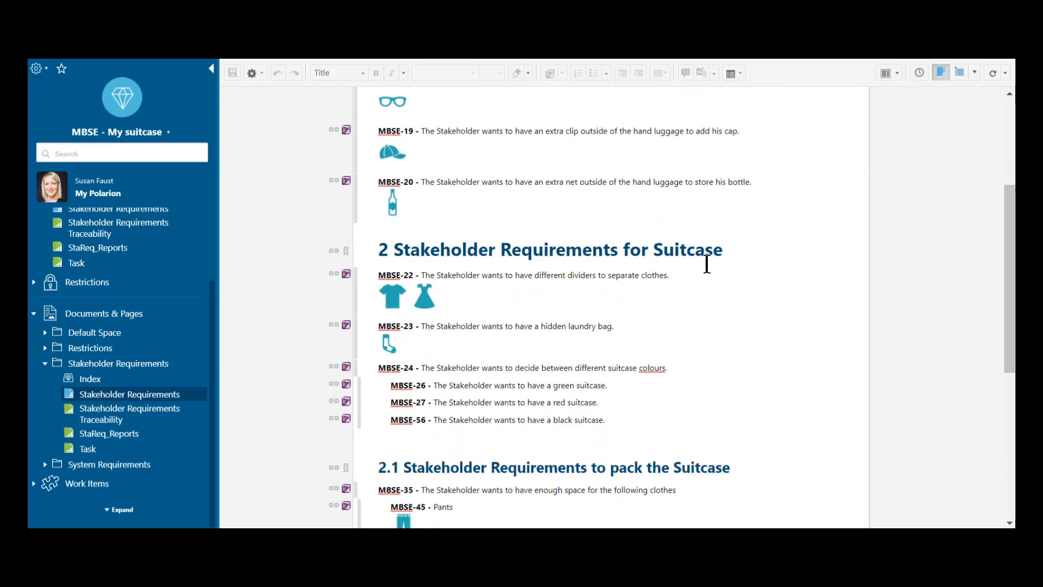
pyautogui.scroll(-1, 776, 396)
pyautogui.scroll(-2, 780, 400)
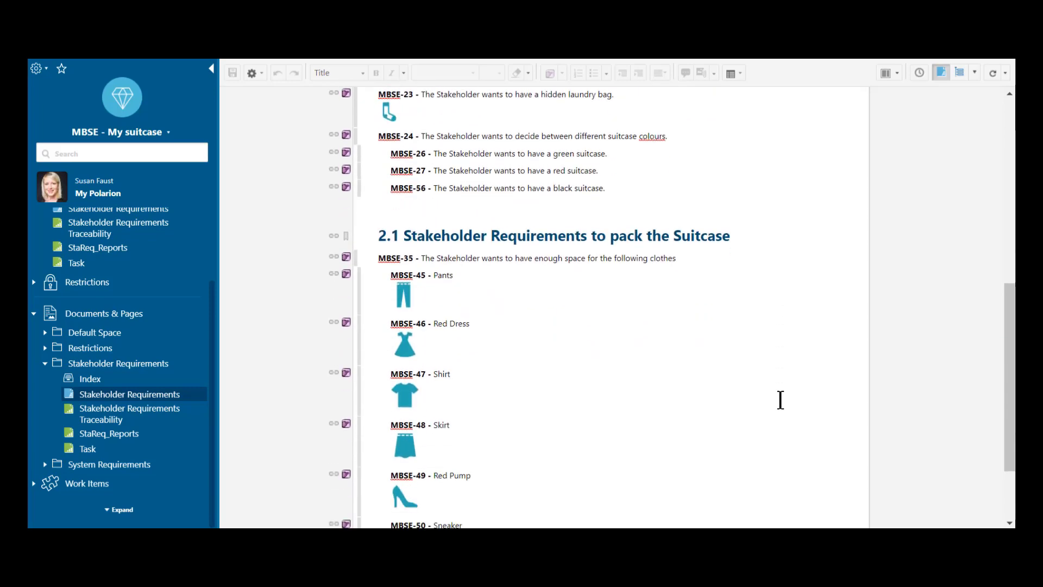
pyautogui.scroll(-1, 780, 400)
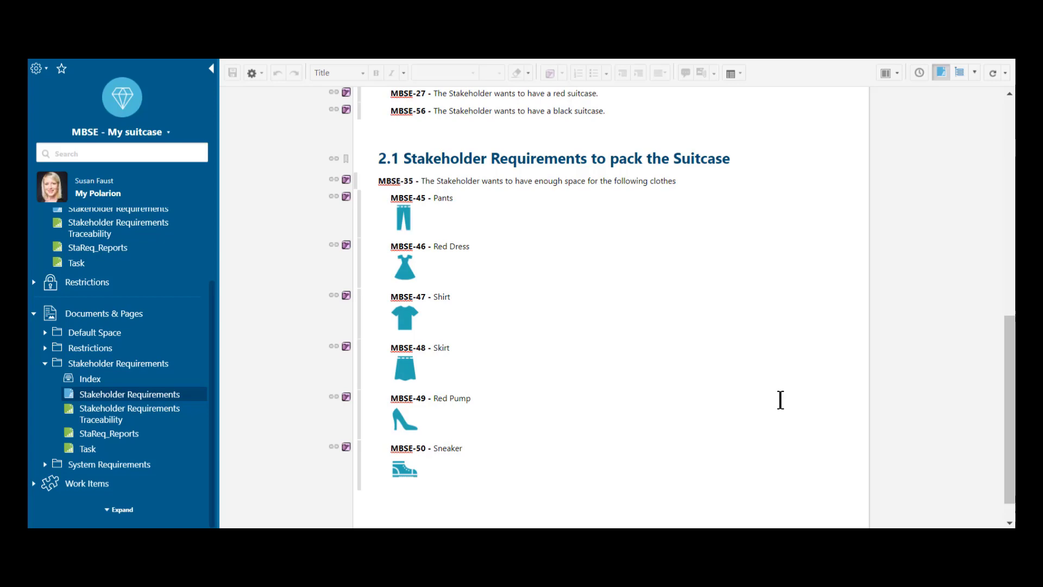
pyautogui.scroll(-1, 780, 400)
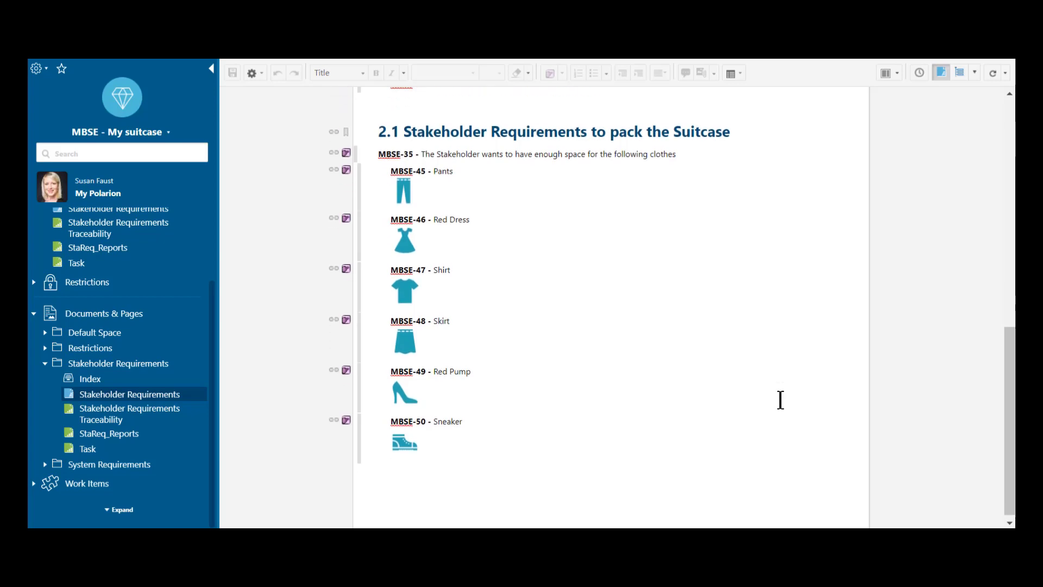
# - Add a "Cosmetic Case" line with the copied case icon pasted beneath it, below the Sneaker requirement
pyautogui.click(409, 470)
pyautogui.write('C')
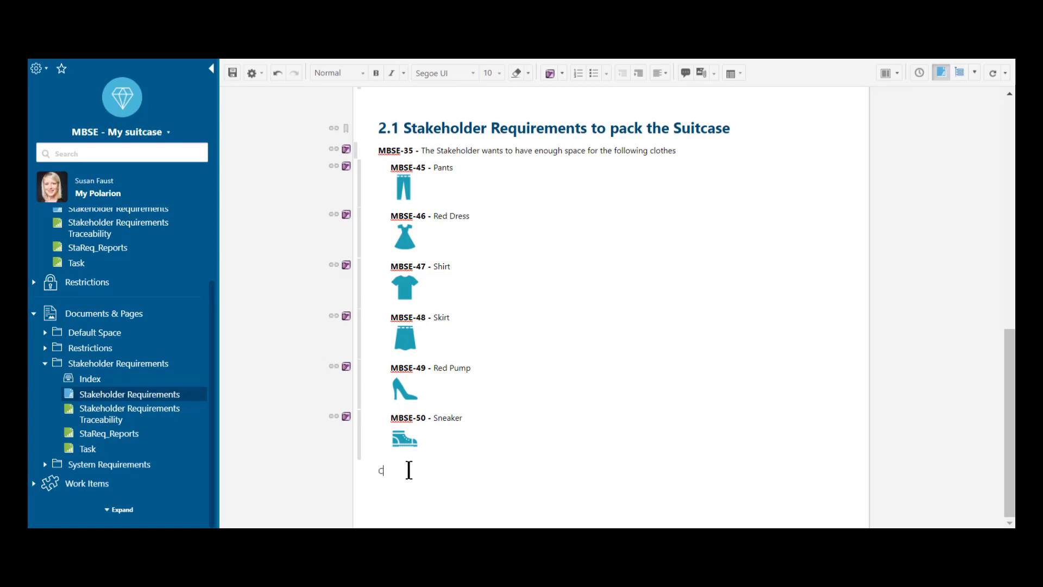
pyautogui.write('osmetic Case')
pyautogui.press('Return')
pyautogui.hotkey('ctrl', 'v')
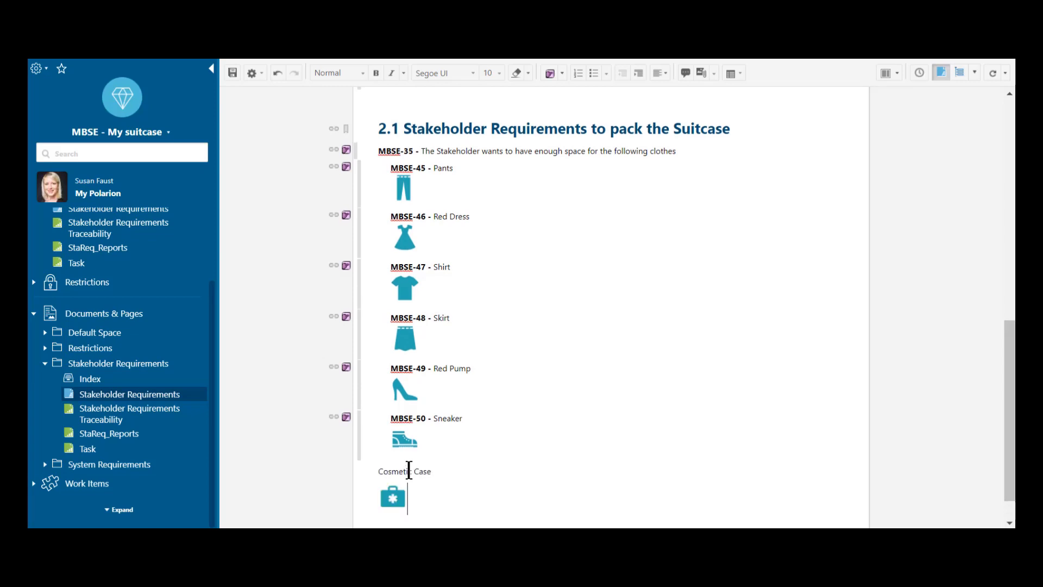
# - Mark the Cosmetic Case text and icon as a stakeholder requirement and save the document
pyautogui.moveTo(412, 496); pyautogui.dragTo(366, 472)
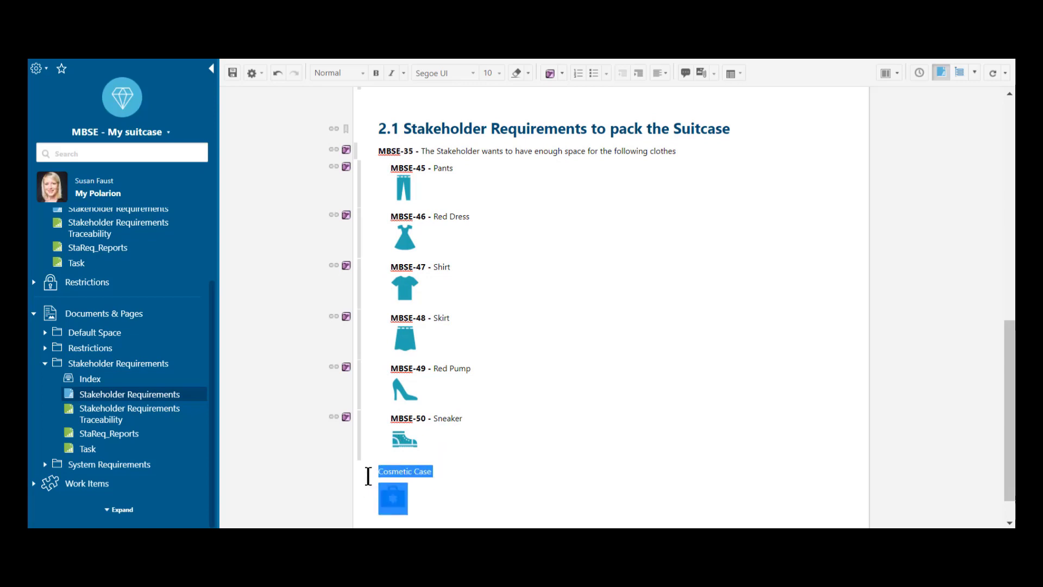
pyautogui.click(550, 73)
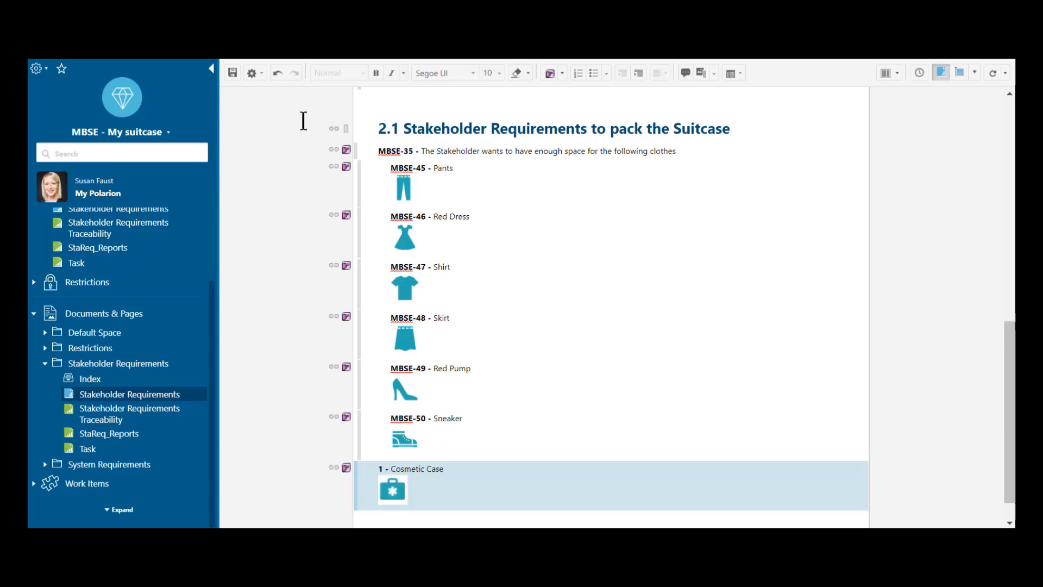
pyautogui.click(233, 73)
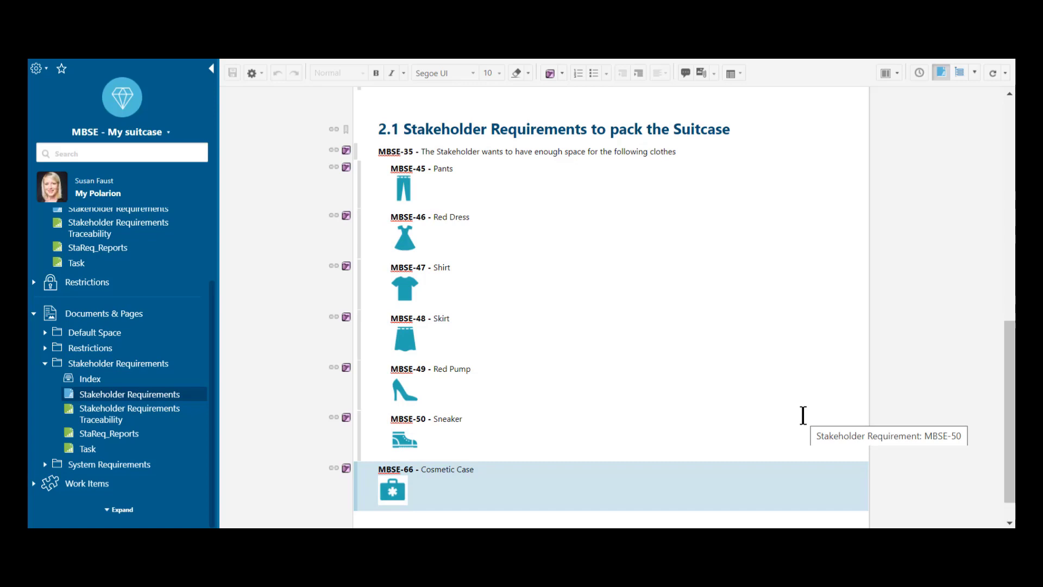
# - Export the Stakeholder Requirements document for a Word round-trip with the Collaboration option and open the downloaded file in Word
pyautogui.scroll(15, 803, 413)
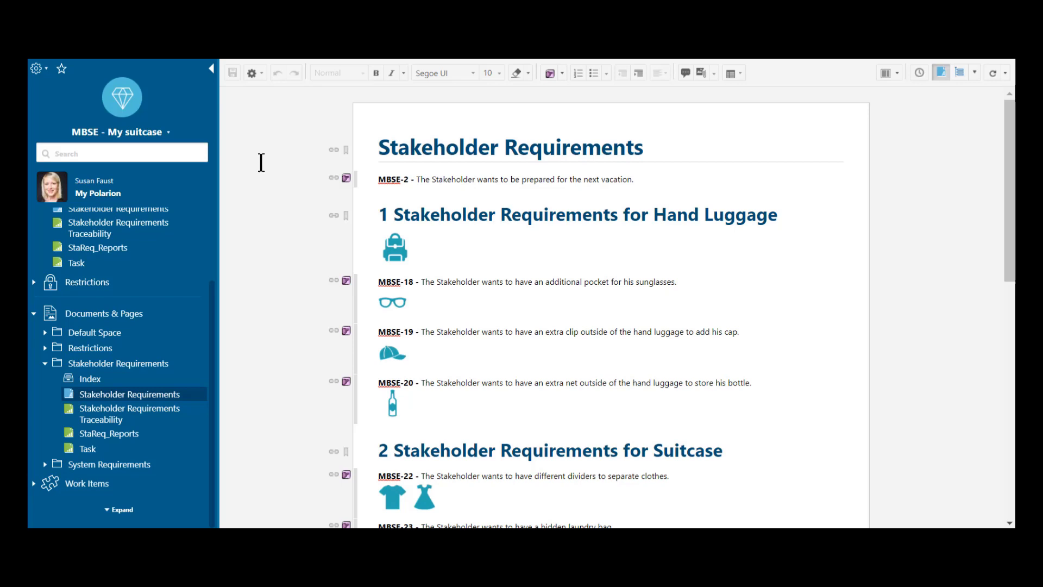
pyautogui.click(258, 79)
pyautogui.moveTo(307, 271)
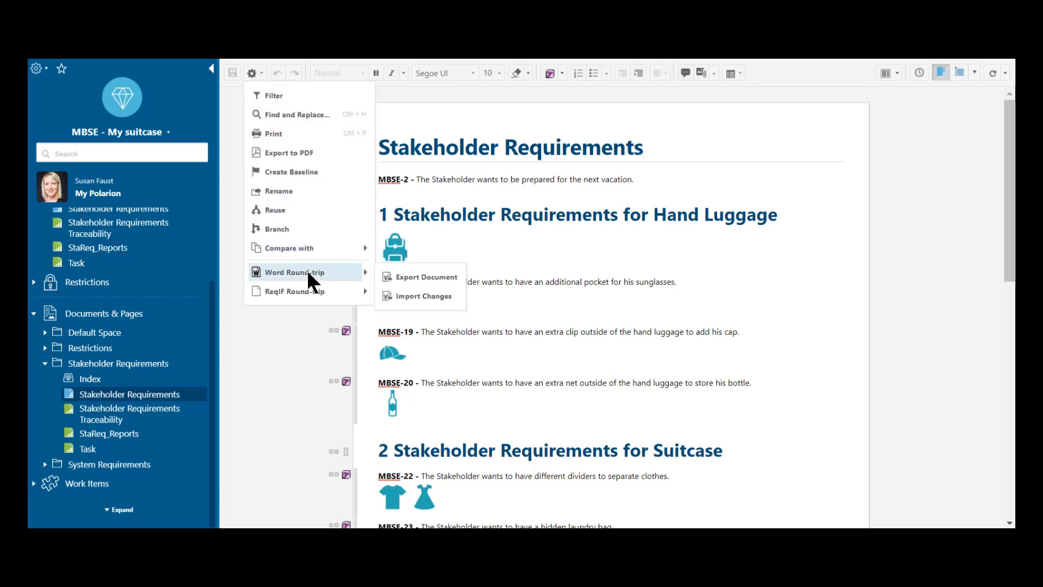
pyautogui.click(411, 278)
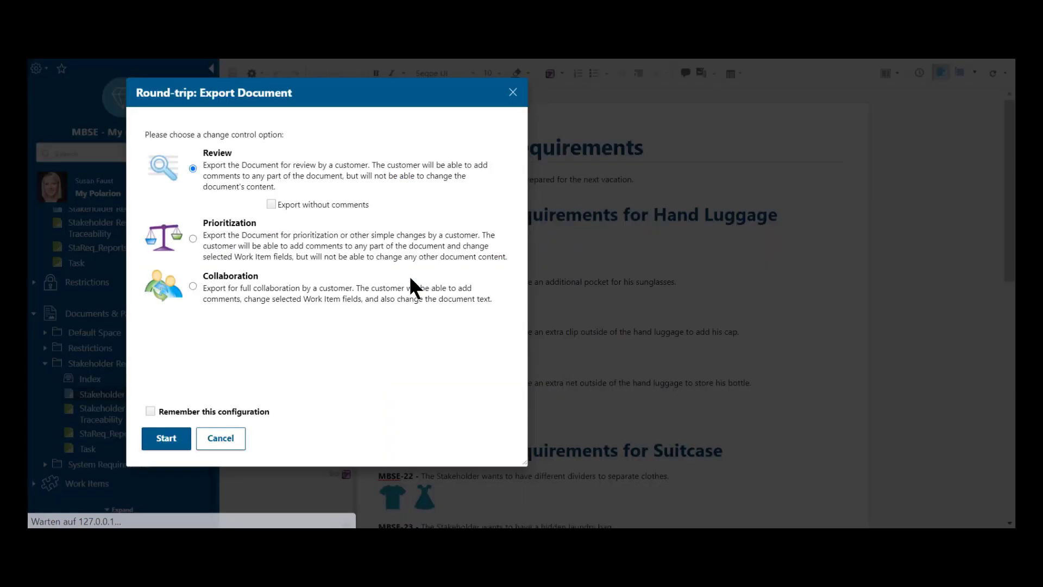
pyautogui.click(193, 286)
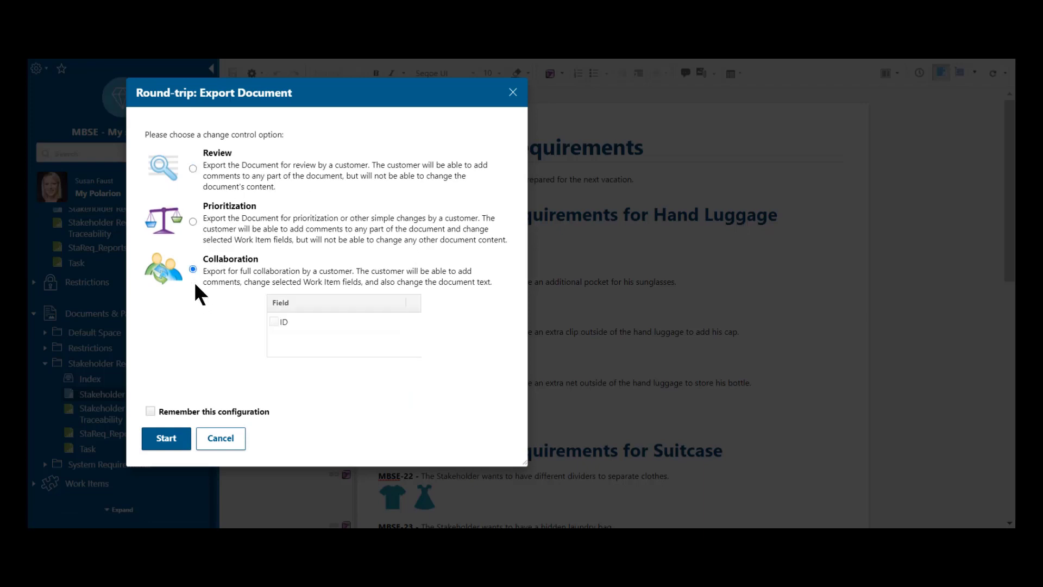
pyautogui.click(169, 438)
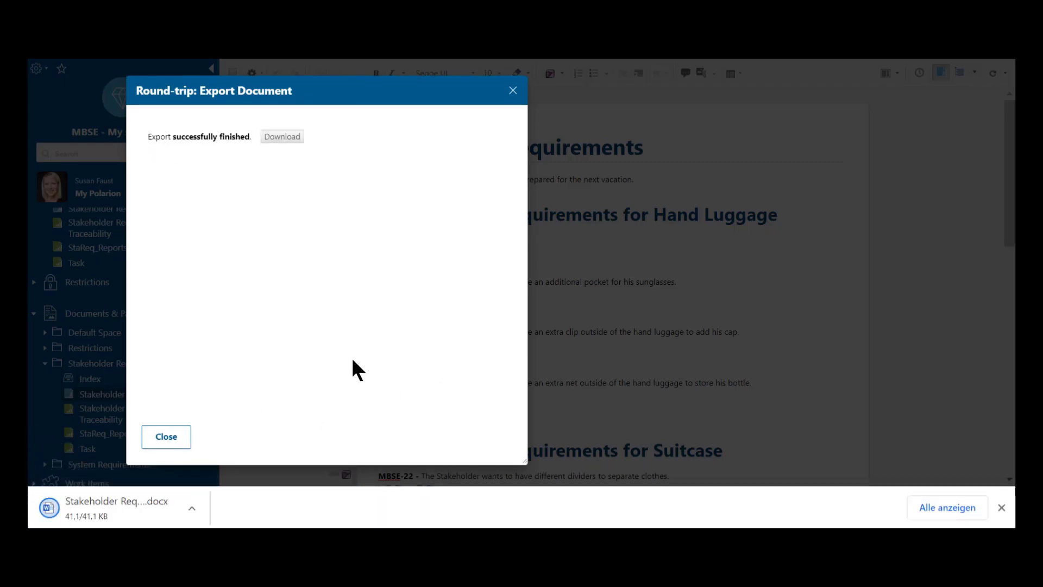
pyautogui.click(128, 513)
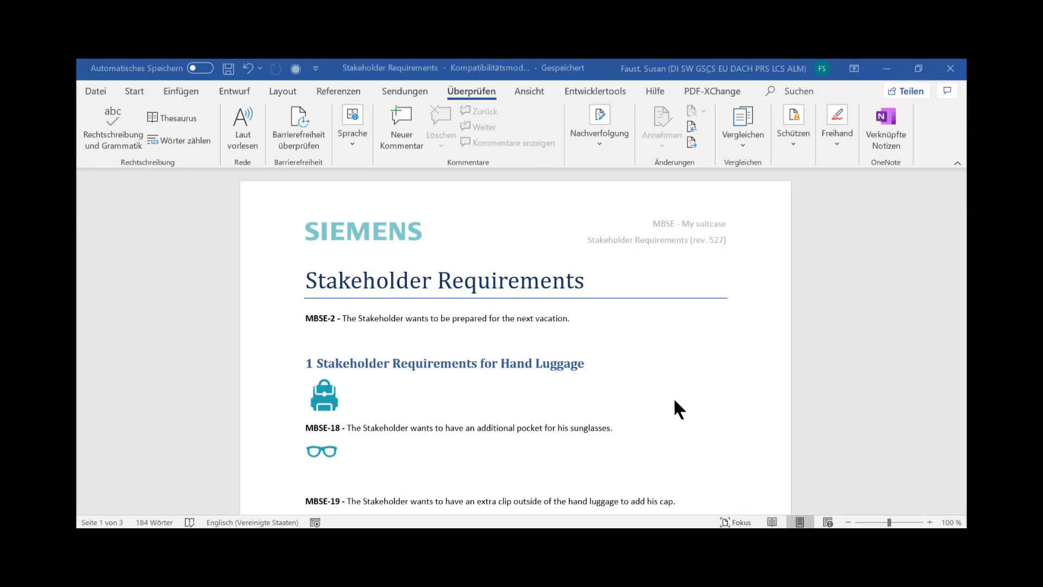
# - In the exported document, extend the MBSE-66 requirement text to "Cosmetic Case needs to be for two person"
pyautogui.scroll(-5, 690, 402)
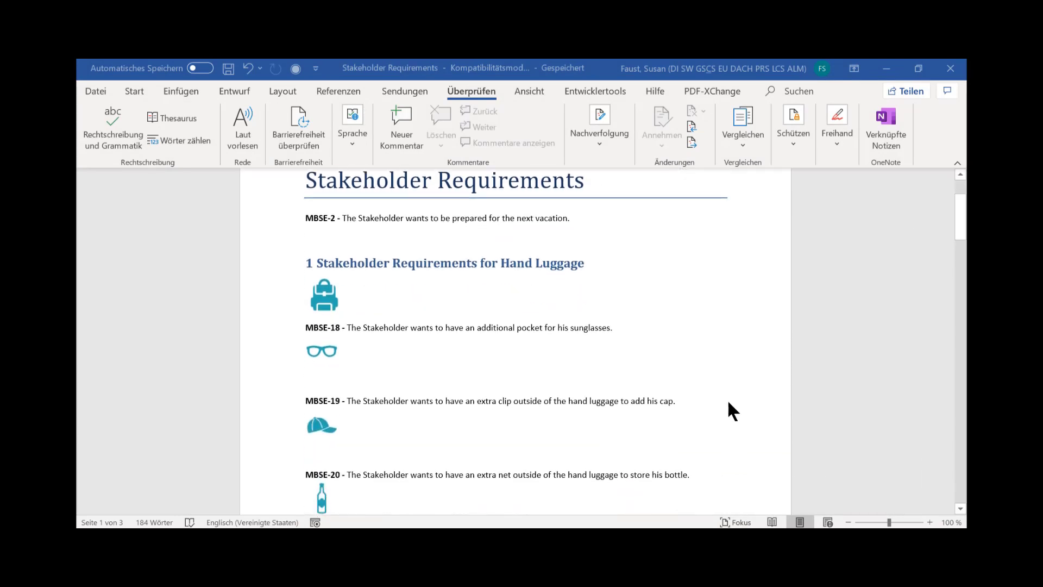
pyautogui.scroll(-9, 728, 403)
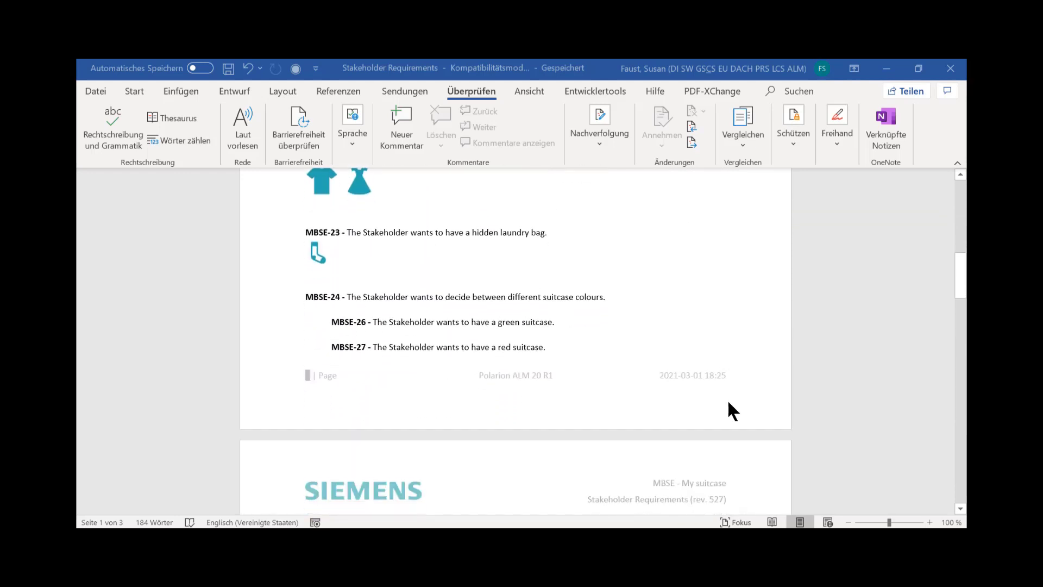
pyautogui.scroll(-5, 728, 402)
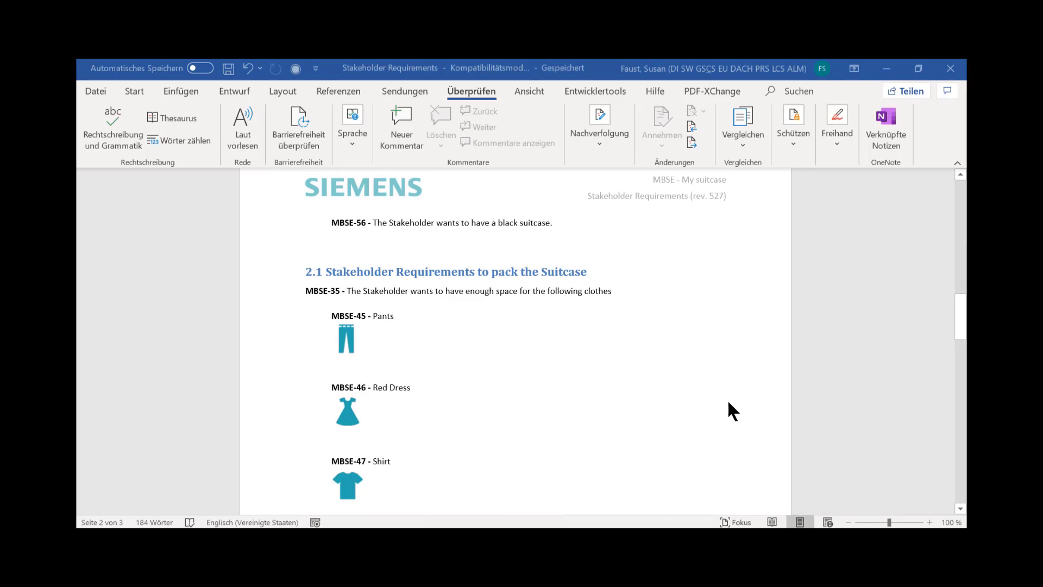
pyautogui.scroll(-4, 728, 403)
pyautogui.scroll(-4, 729, 402)
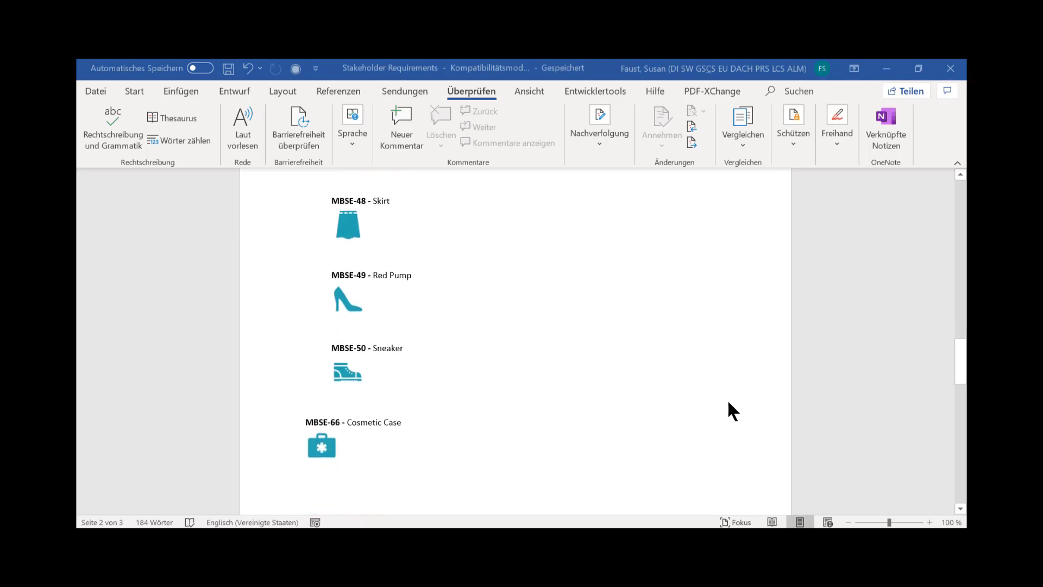
pyautogui.scroll(-1, 728, 403)
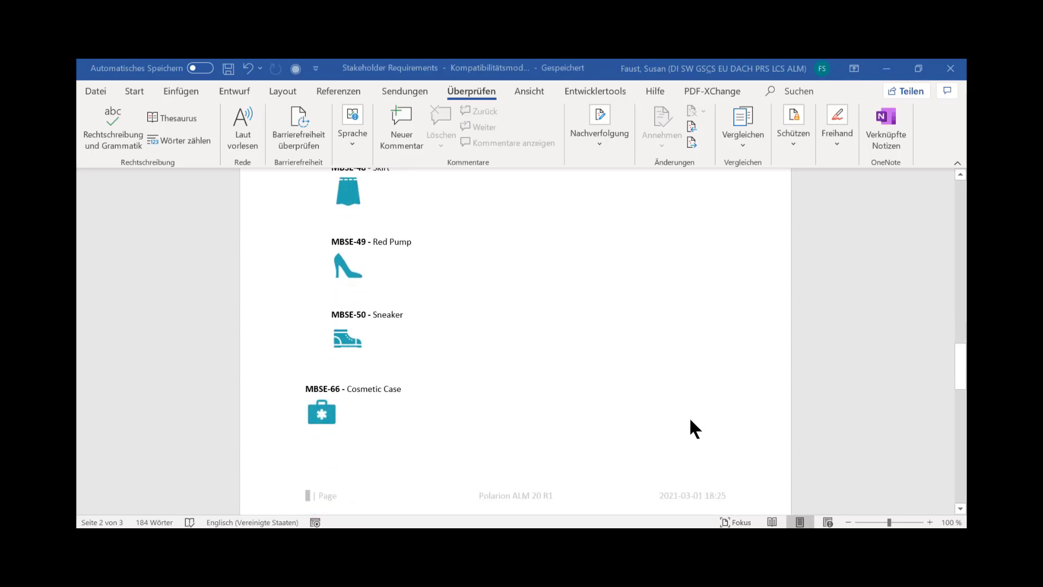
pyautogui.click(411, 389)
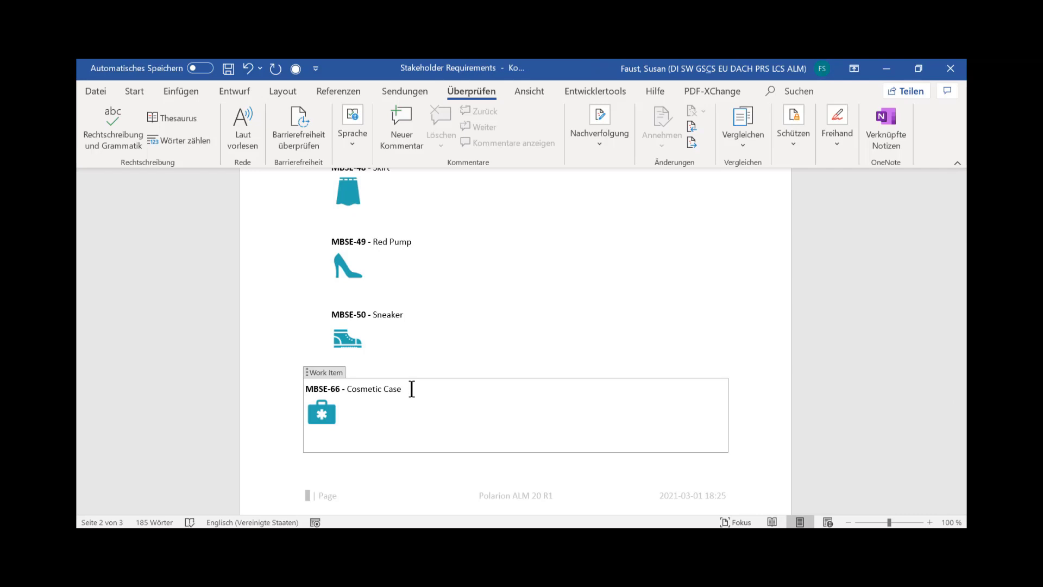
pyautogui.write('needs to be for two person')
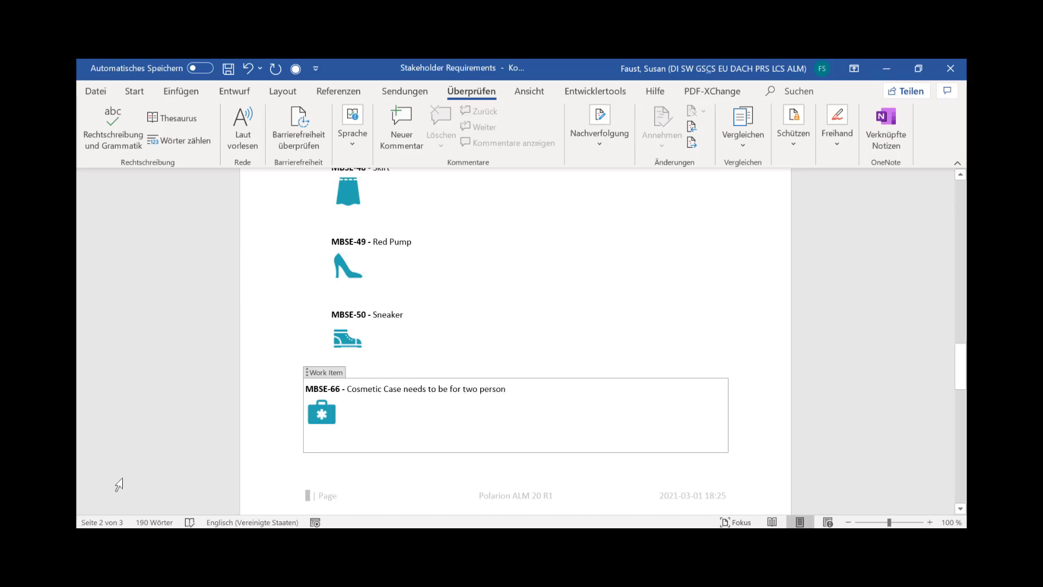
# - Add the lines "Black Dress" and "Black Pumps" below the MBSE-66 requirement and save the Word document
pyautogui.click(306, 464)
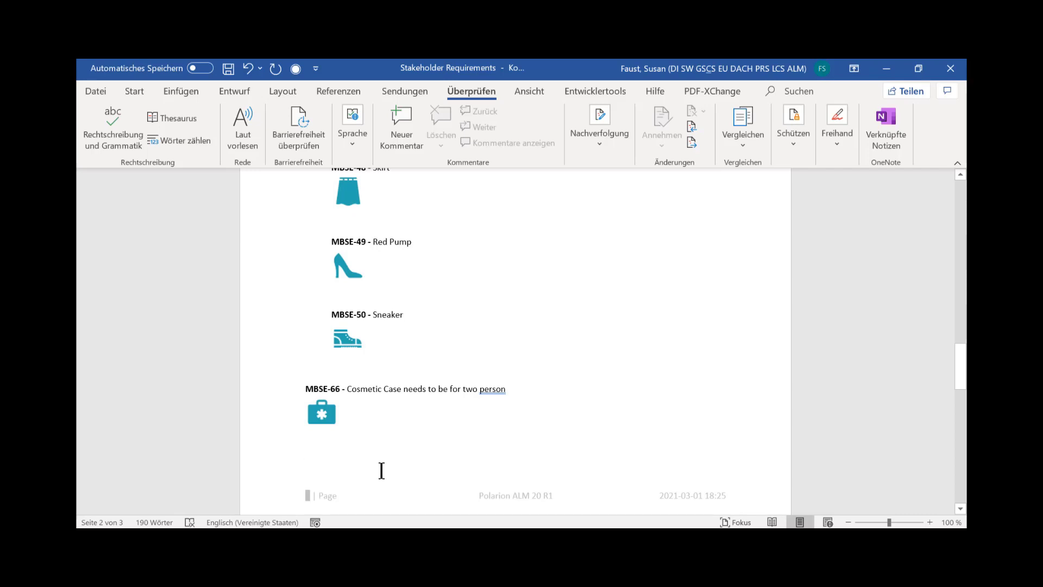
pyautogui.write('Black Dress')
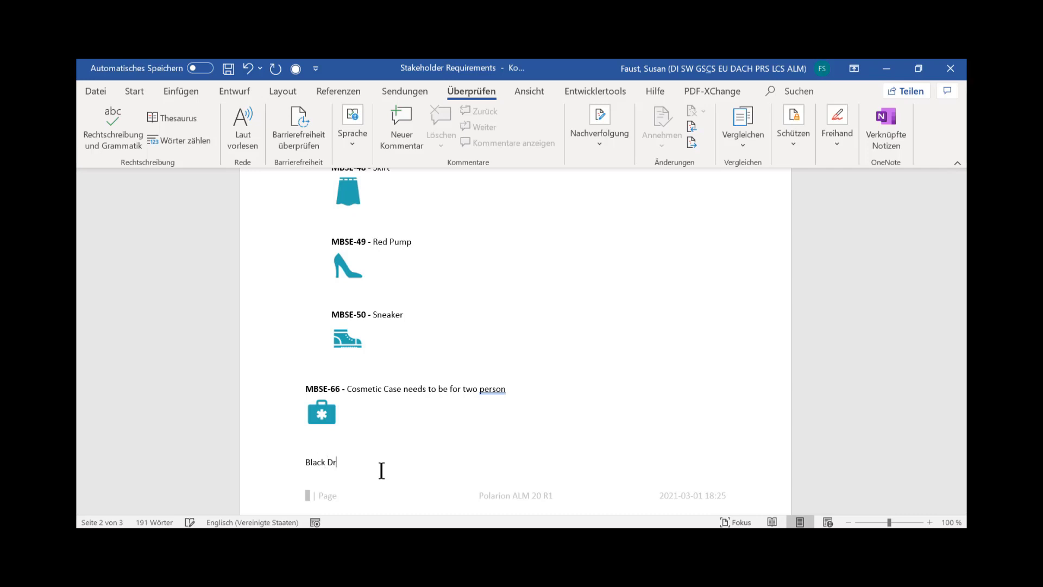
pyautogui.press('Return')
pyautogui.write('Black Pumps')
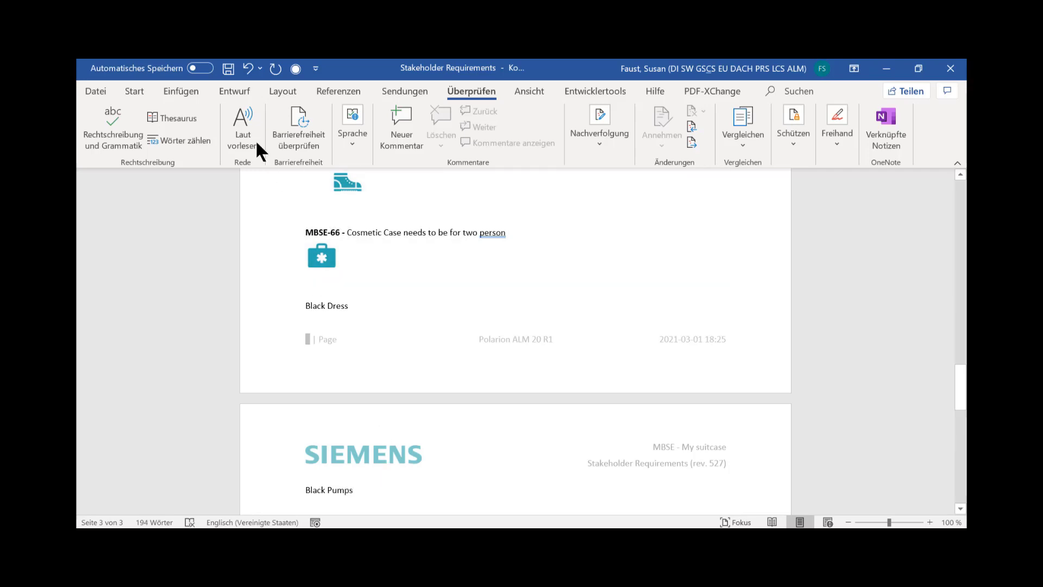
pyautogui.click(228, 68)
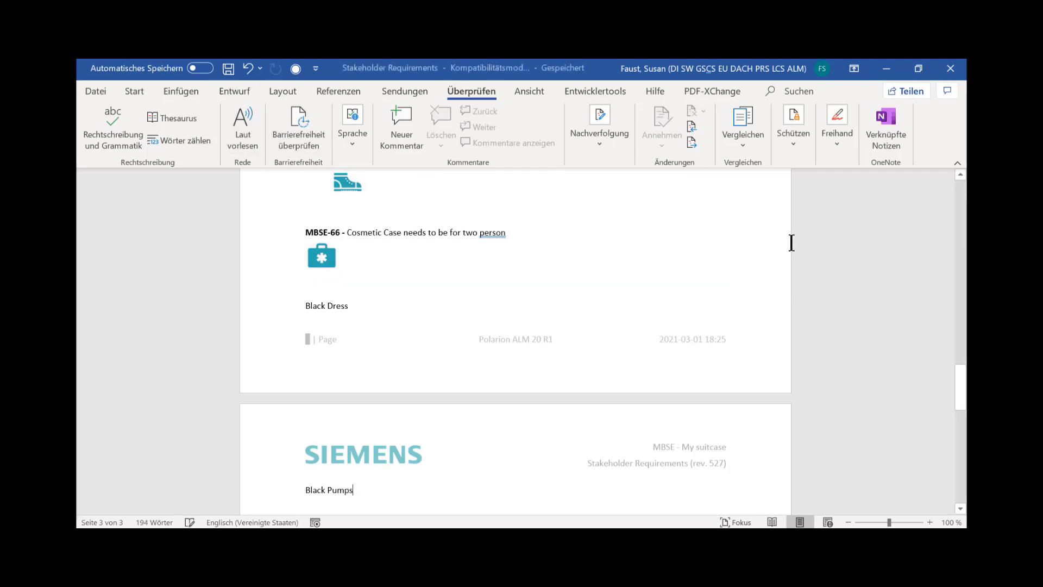